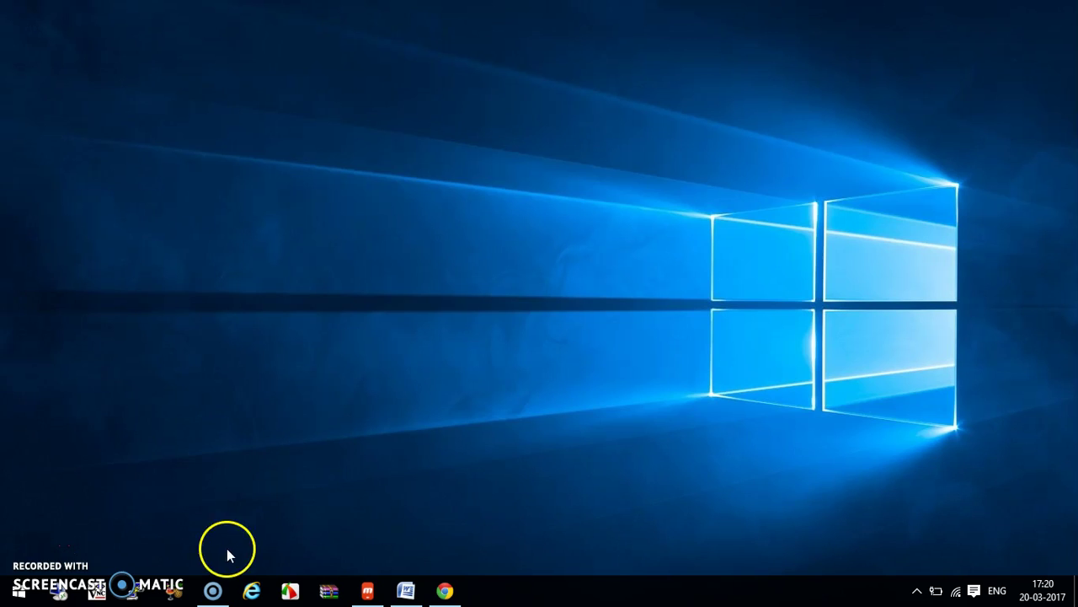
Bring up the Word tutorial document, then switch to Google Chrome.
click(405, 591)
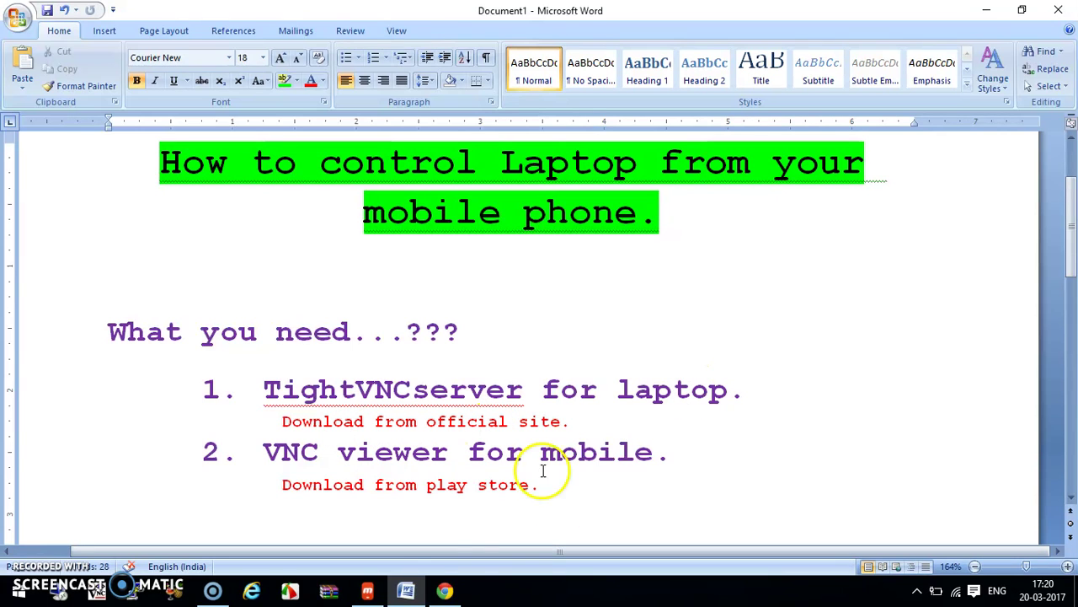
click(445, 591)
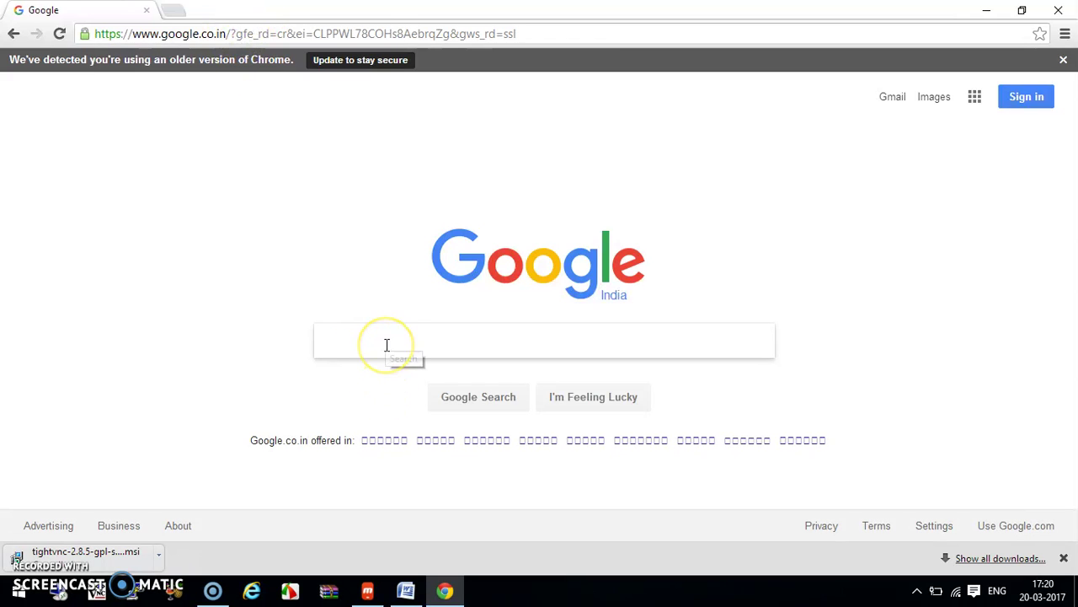
Search Google for 'tight vnc server' and open the tightvnc.com homepage.
text(tight vnc server)
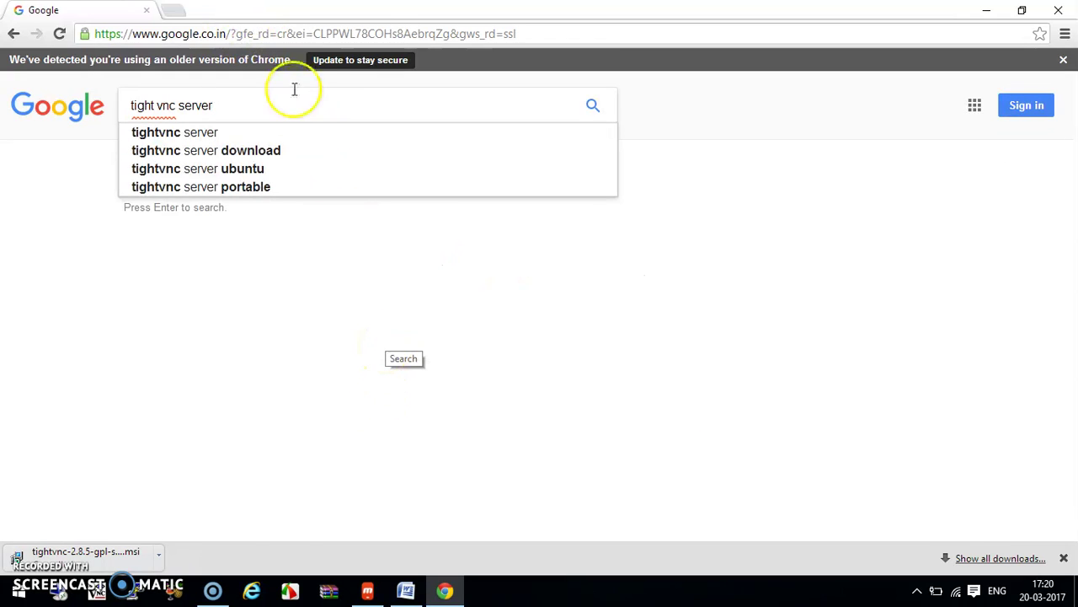
key(Return)
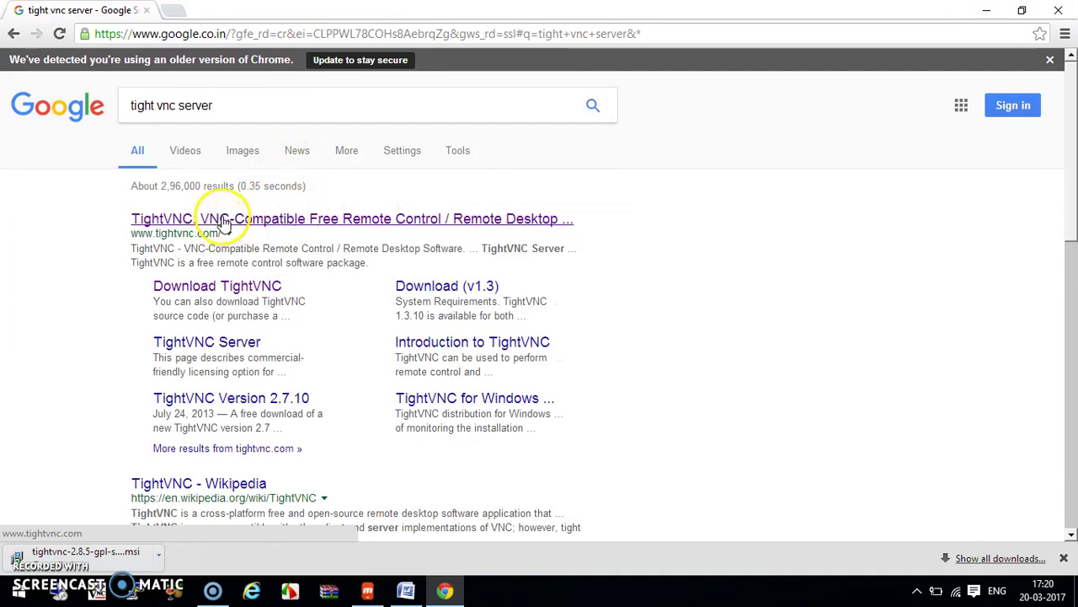
click(264, 219)
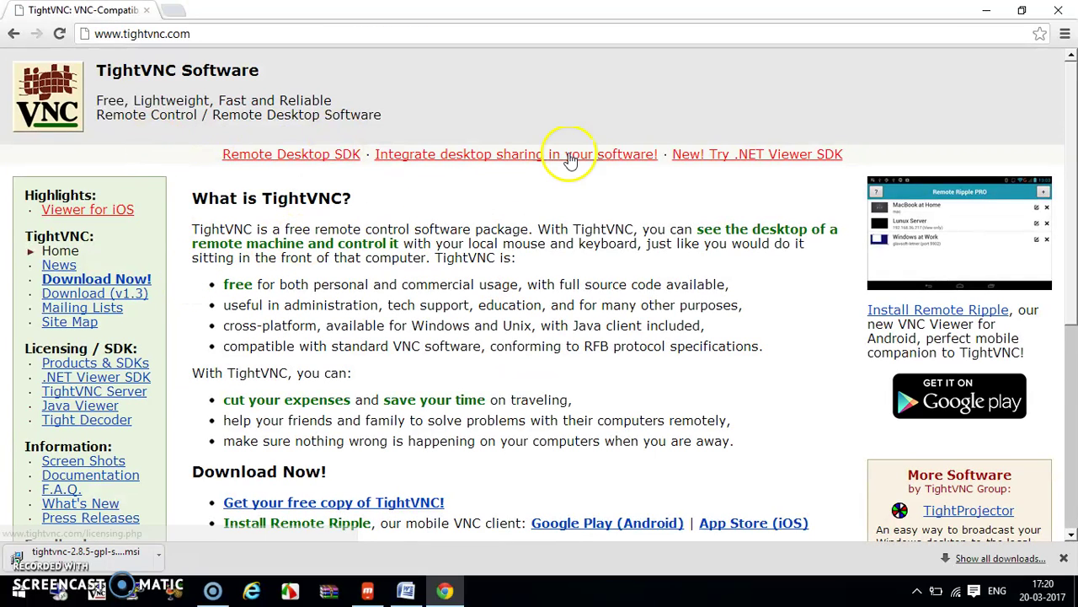
click(127, 278)
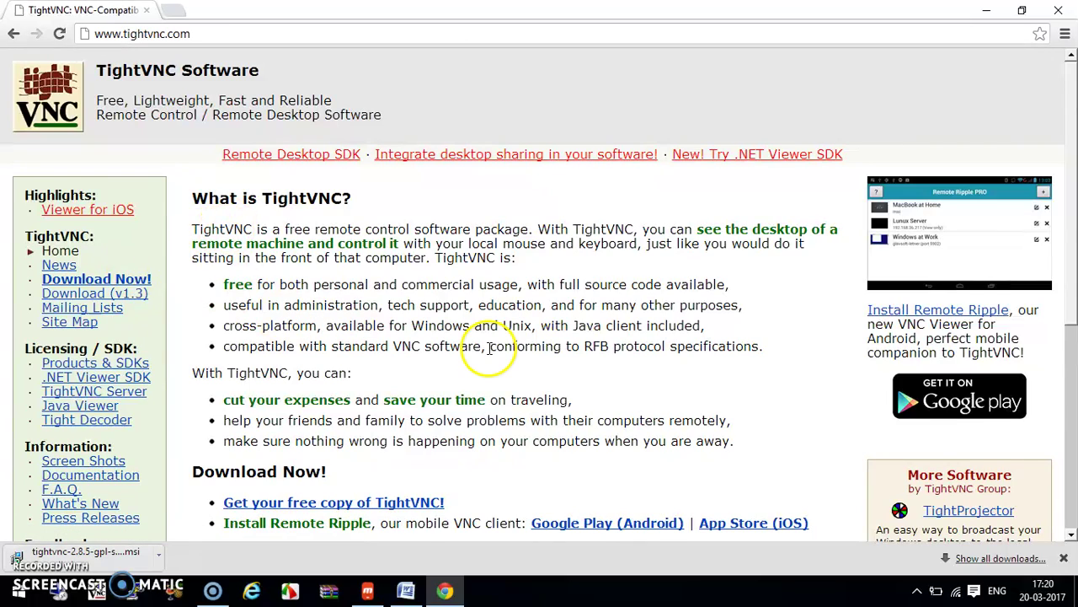
scroll(489, 348, down, 2)
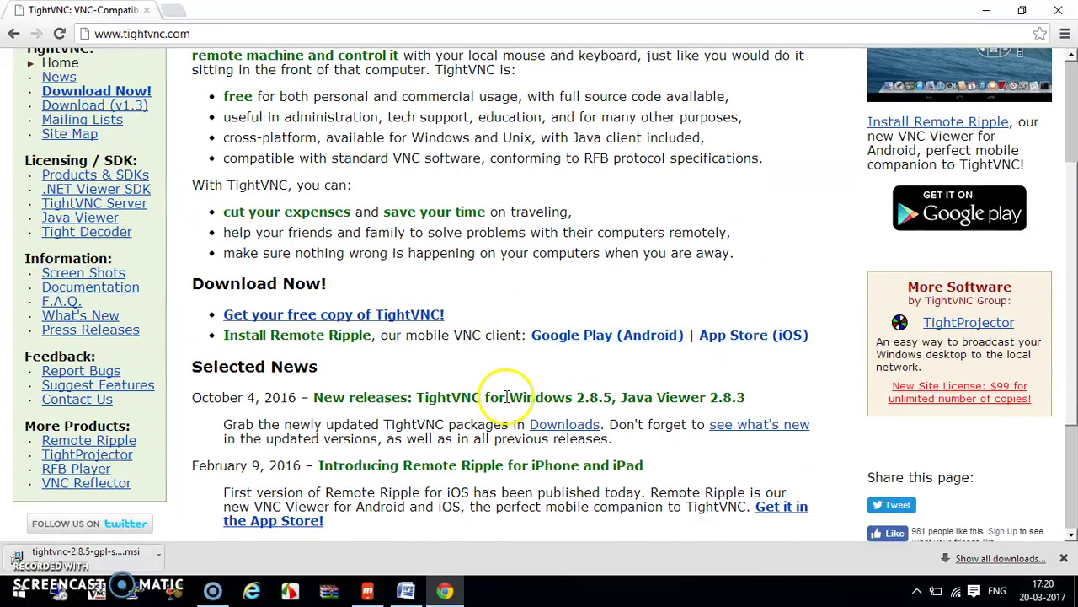
Start the TightVNC Windows 64-bit installer download from the Downloads page, then cancel it.
click(549, 426)
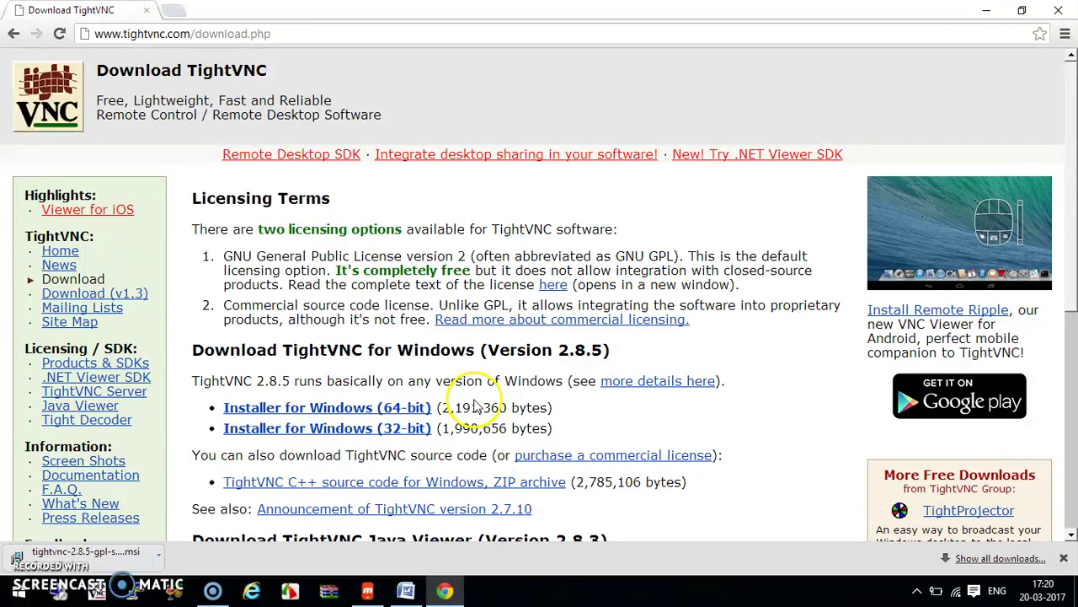
click(398, 408)
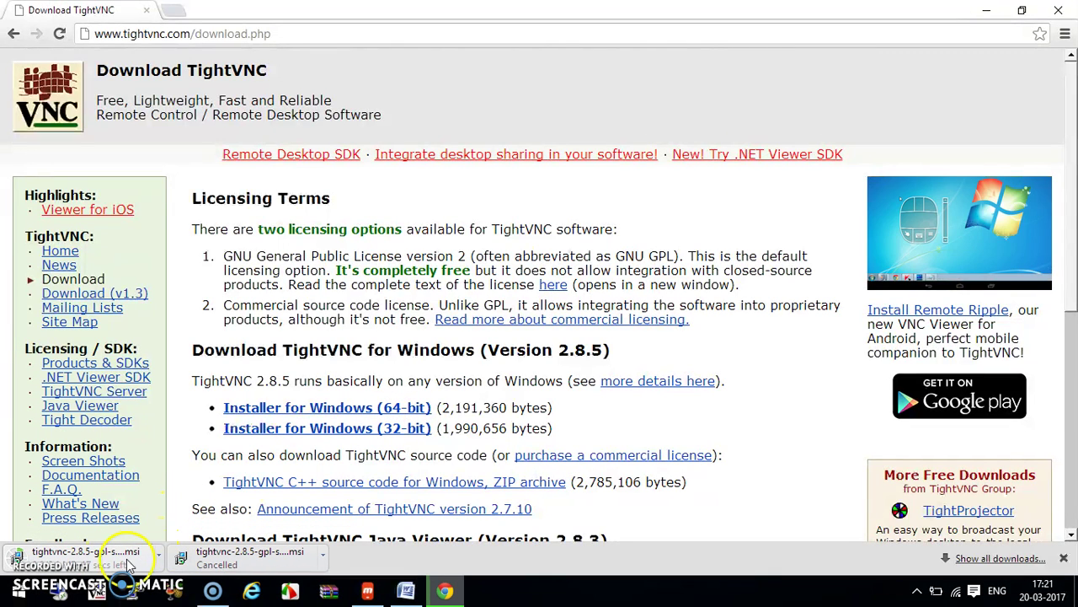
click(157, 554)
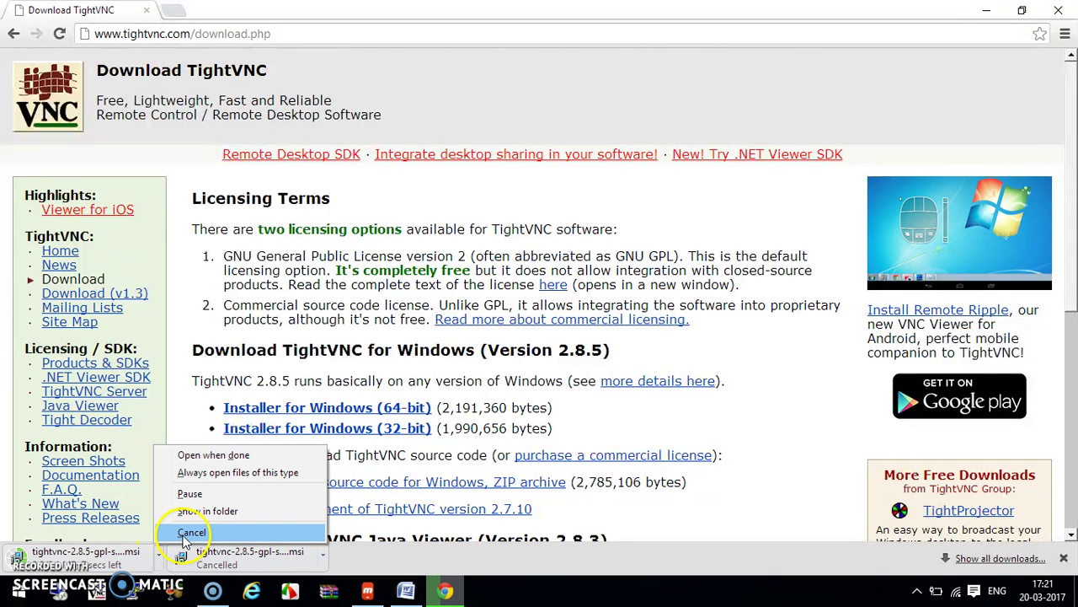
click(190, 533)
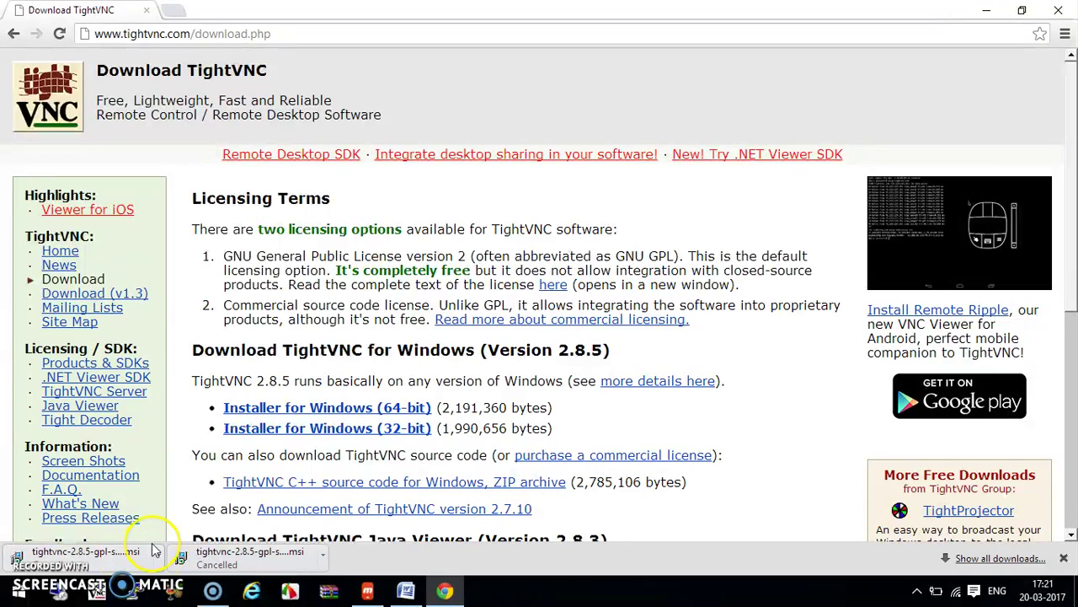
click(97, 593)
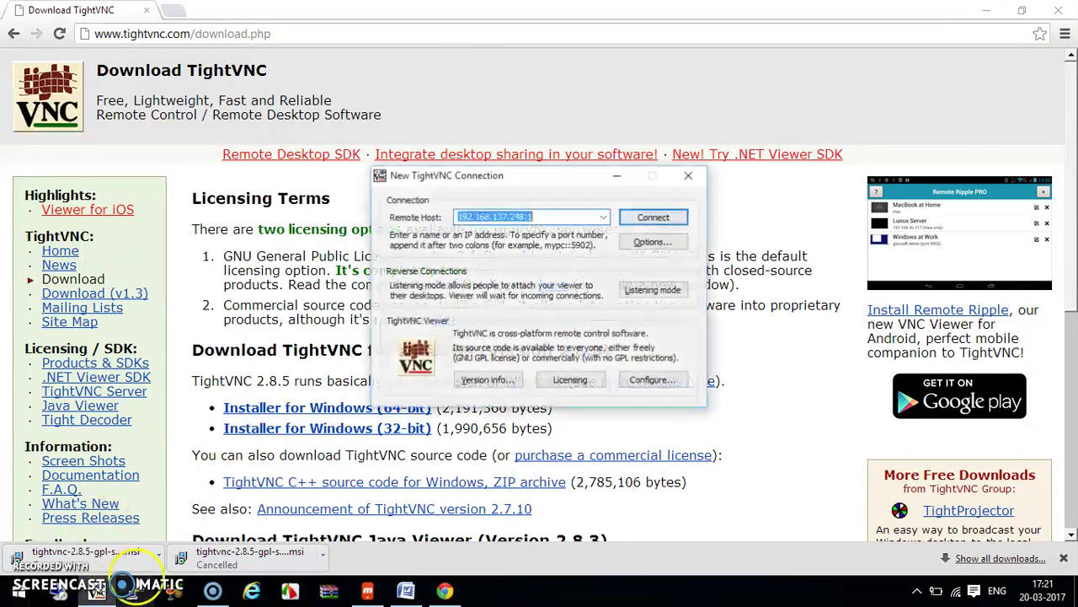
drag(570, 177, 477, 156)
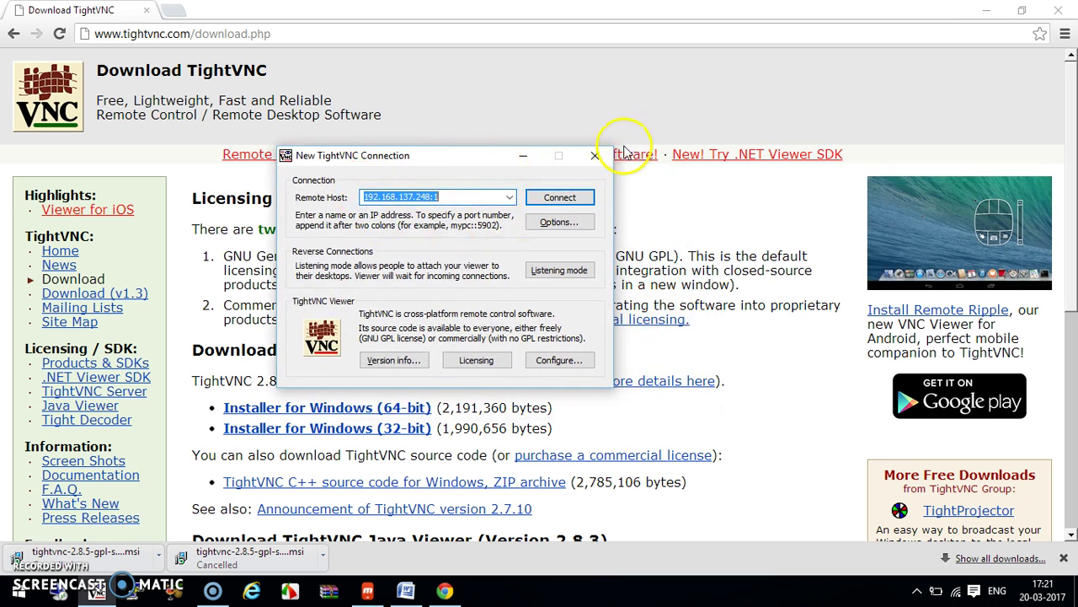
click(523, 160)
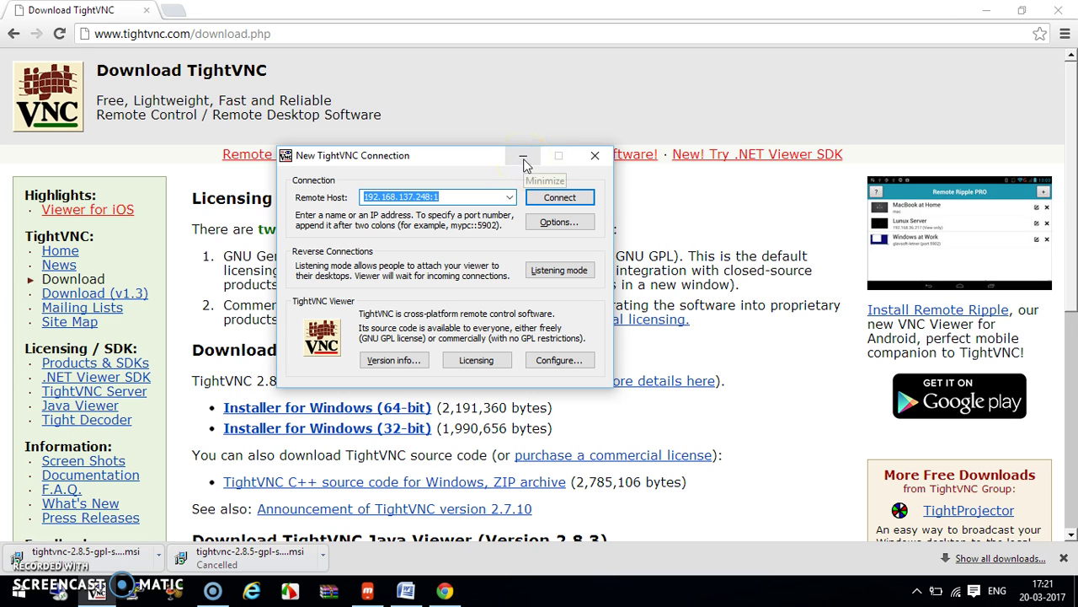
click(523, 160)
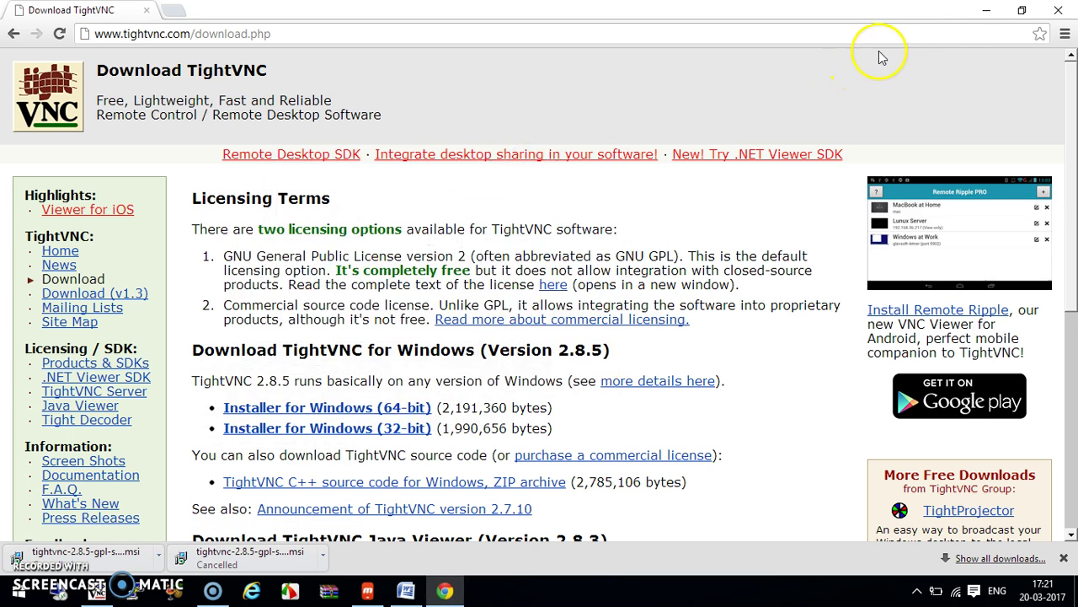
click(991, 11)
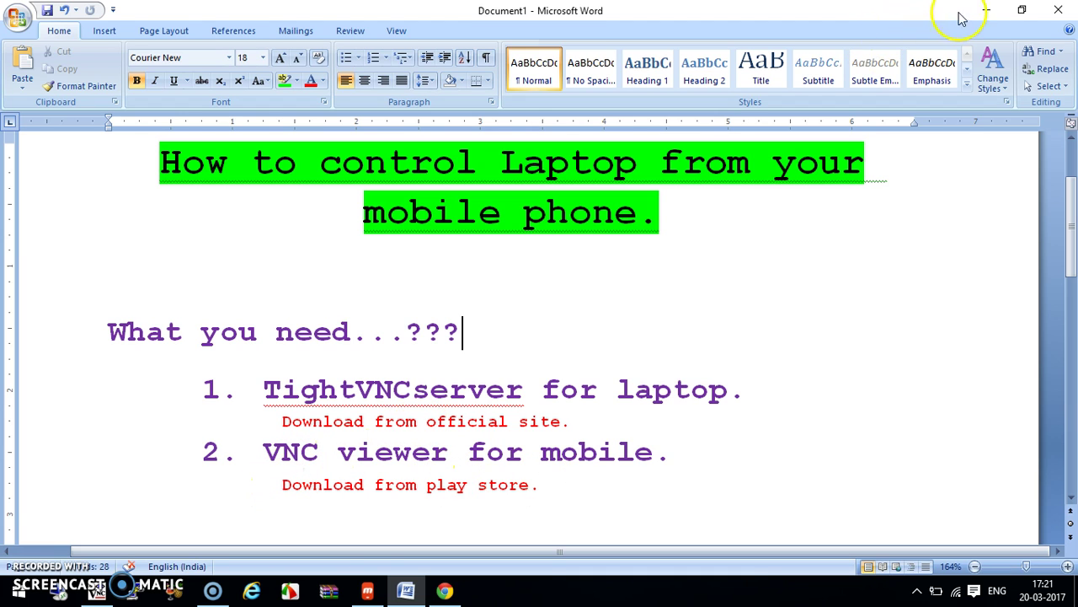
Minimize the Word document to reveal the empty Windows desktop.
click(986, 10)
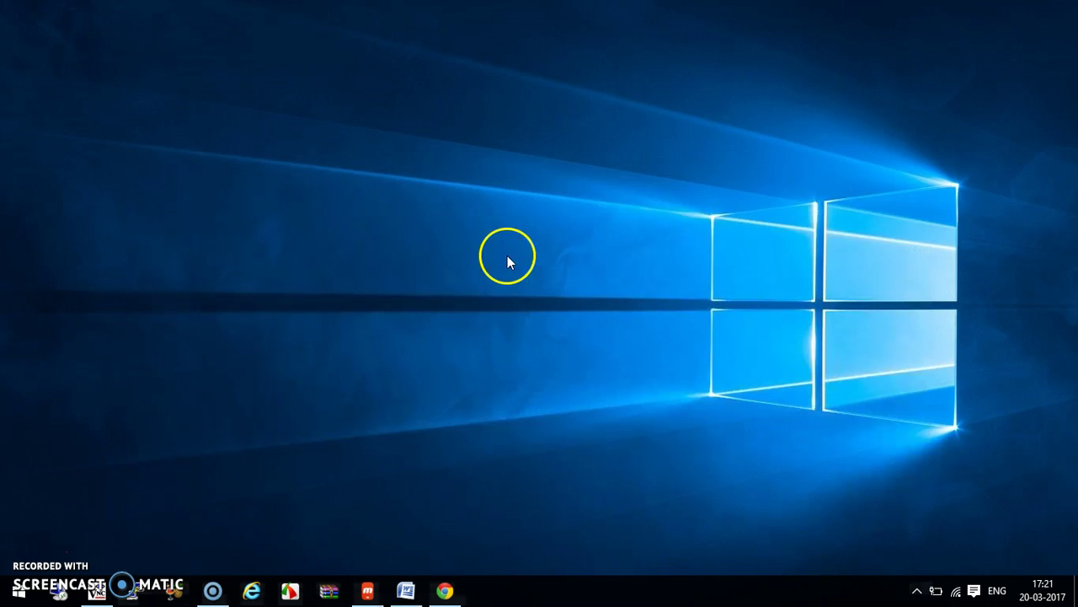
Place the Mobizen phone mirror at the right of the desktop and wake the phone.
click(368, 592)
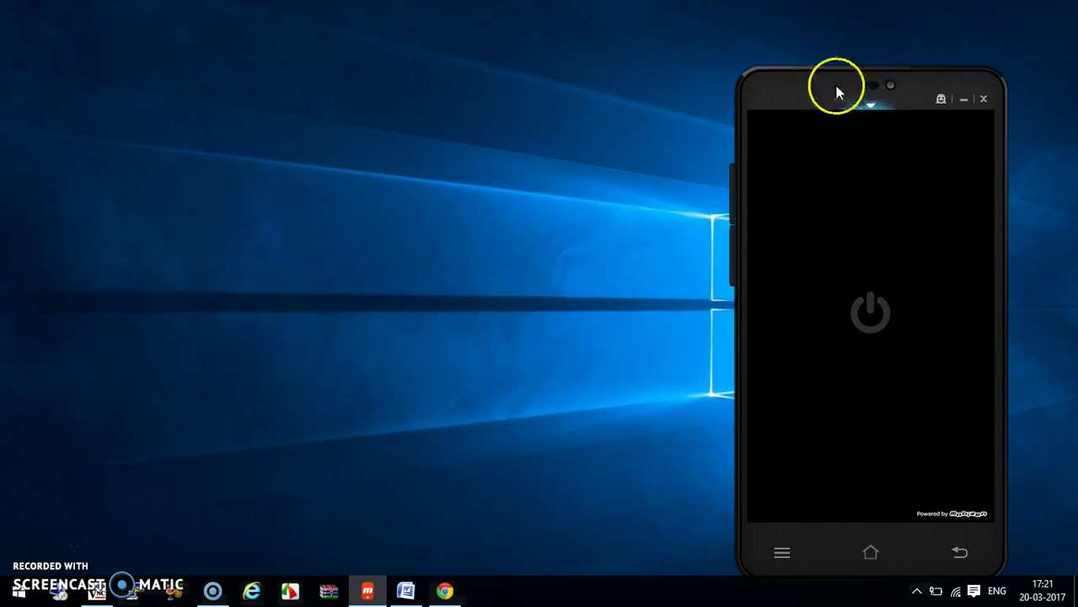
drag(837, 91, 796, 66)
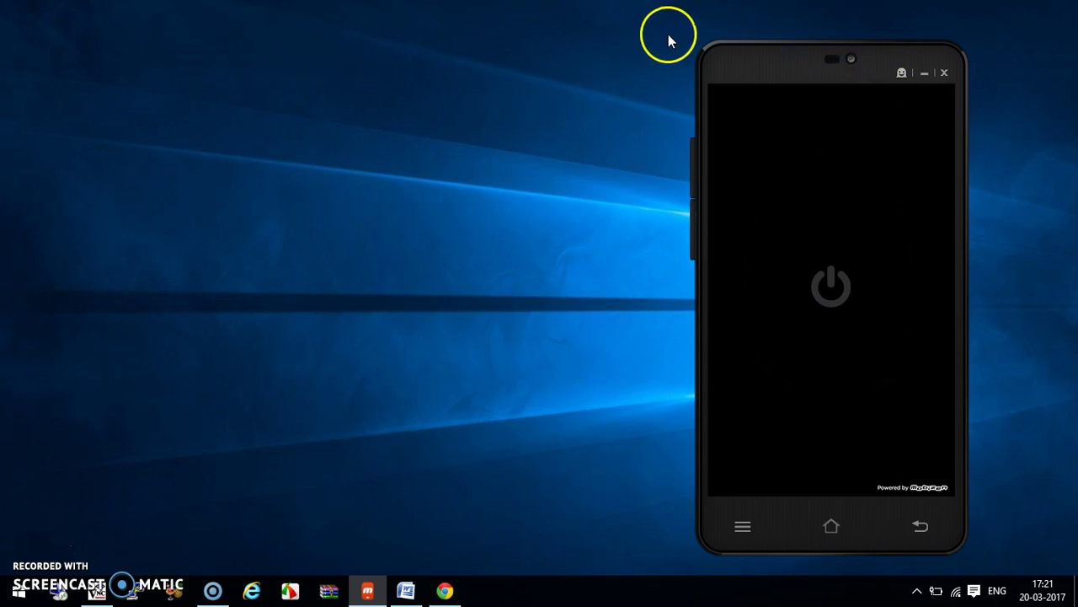
mouse_move(755, 60)
mouse_down()
mouse_move(613, 66)
mouse_move(760, 48)
mouse_up()
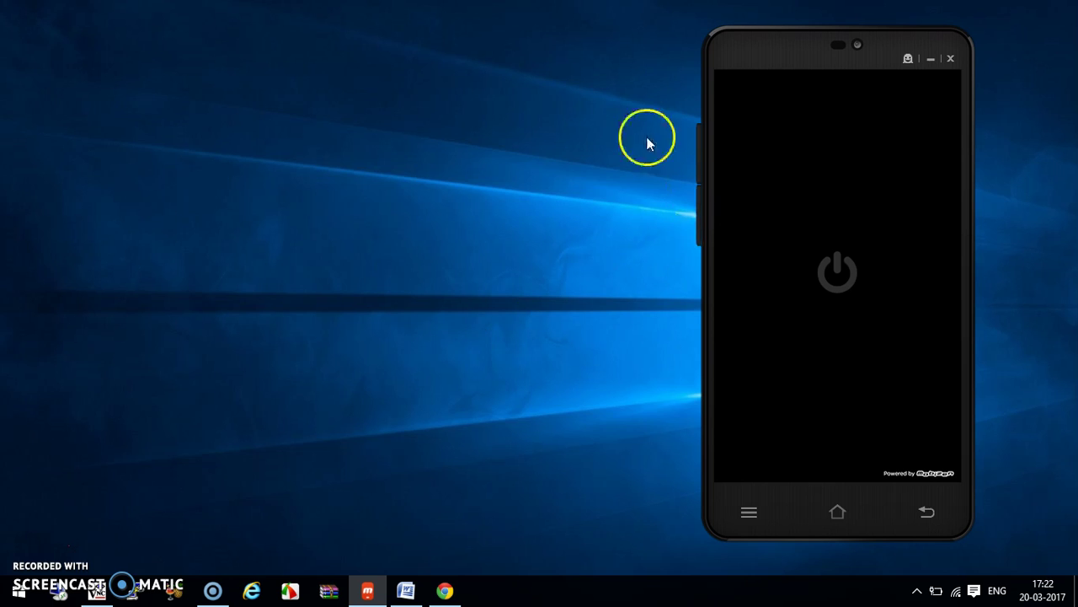
drag(746, 48, 729, 46)
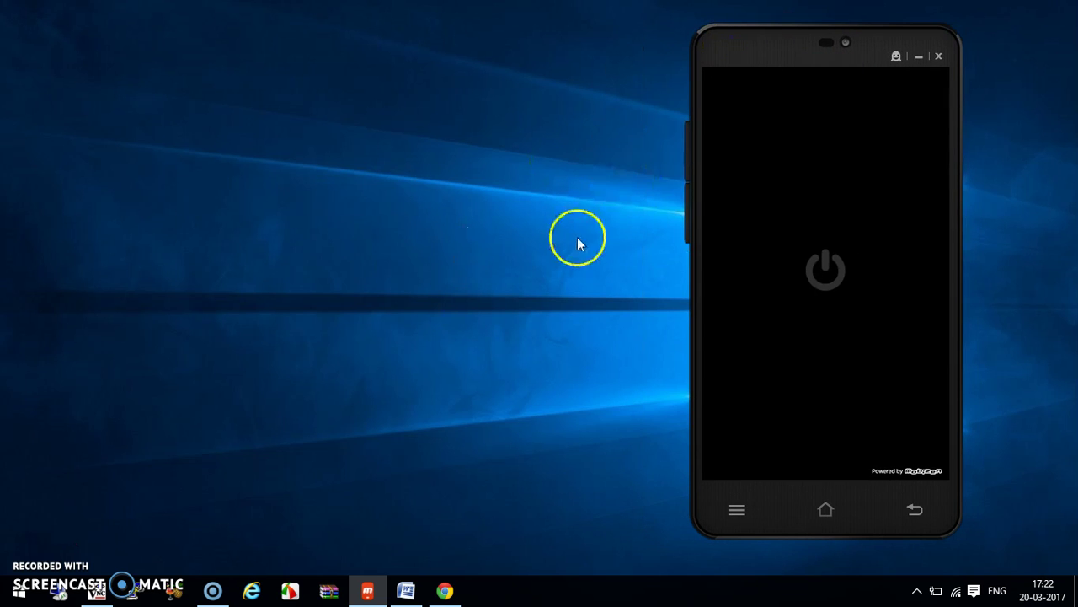
click(826, 270)
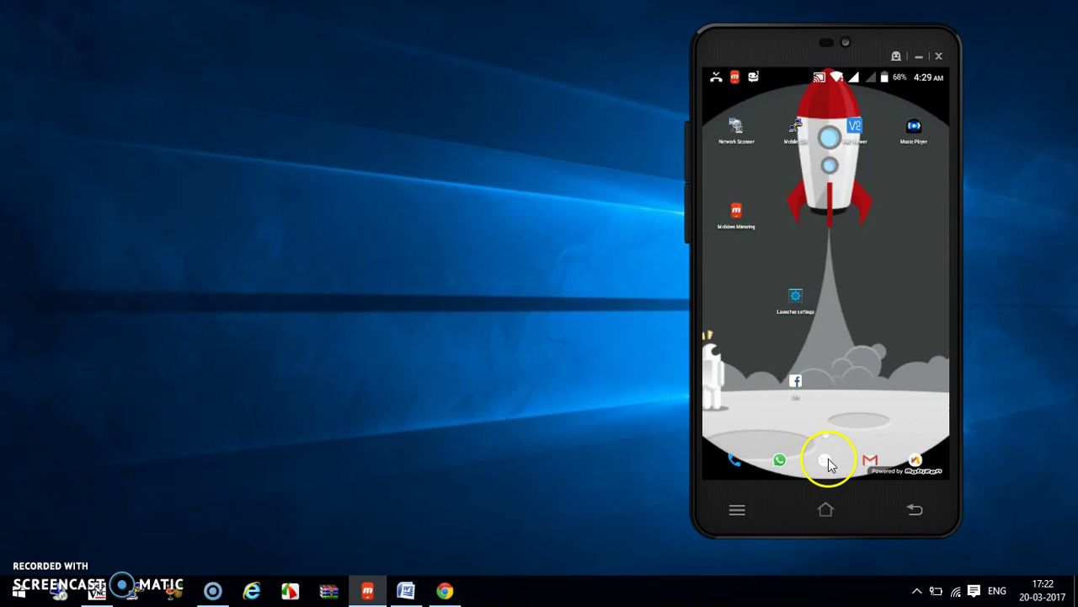
Check the Play Store for VNC Viewer on the phone, then return home.
click(829, 461)
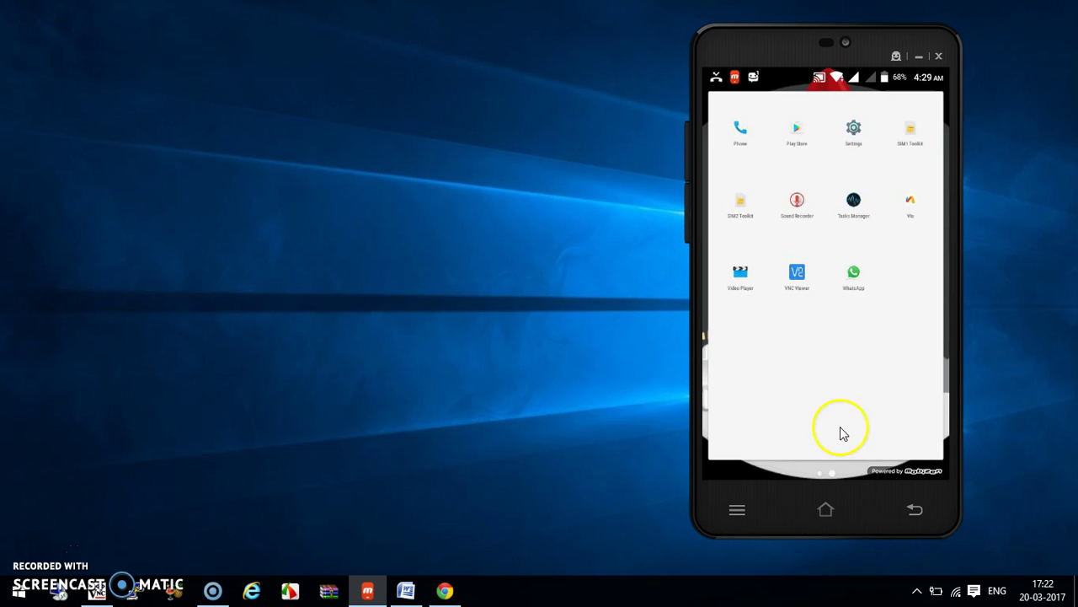
click(796, 127)
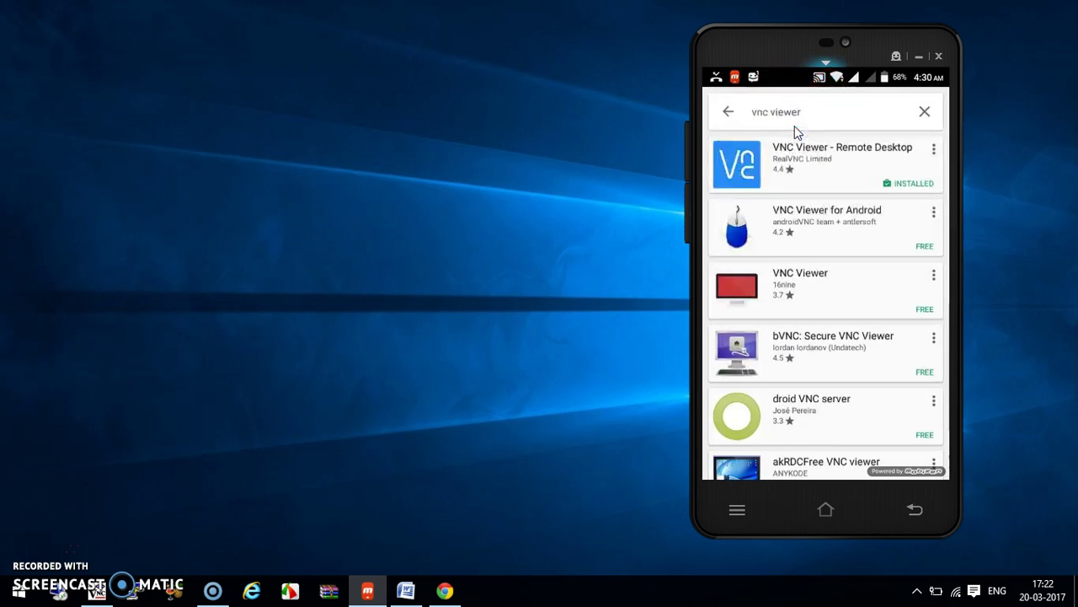
drag(787, 165, 769, 141)
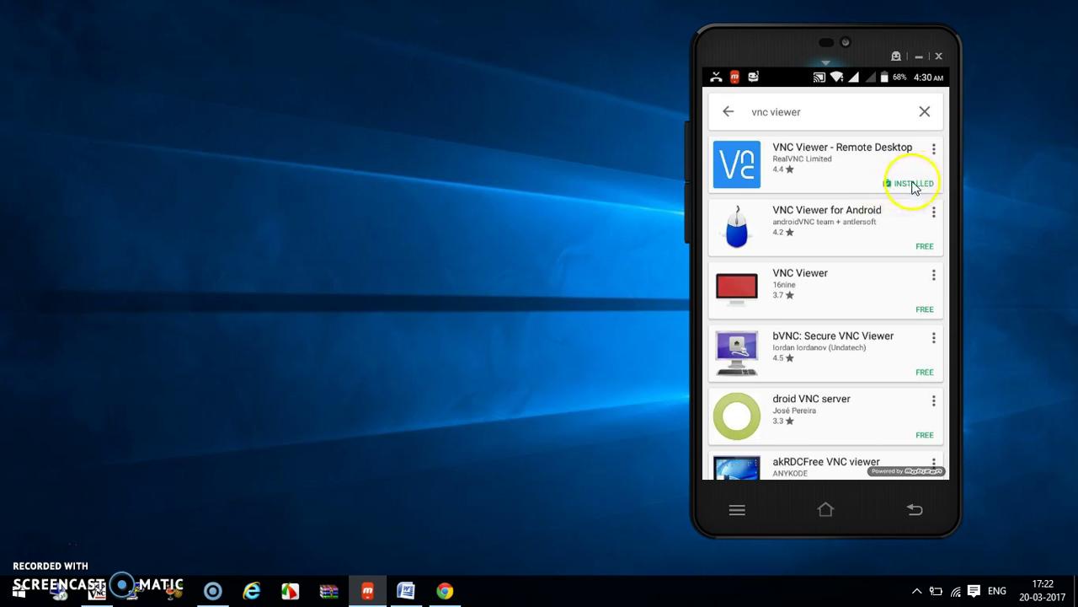
click(826, 508)
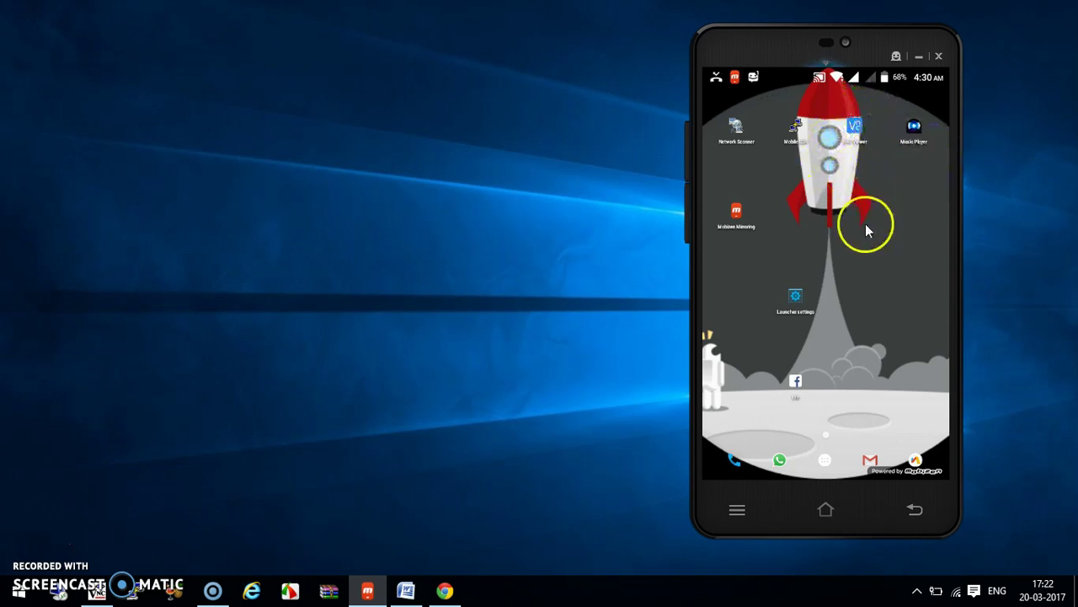
drag(763, 24, 717, 37)
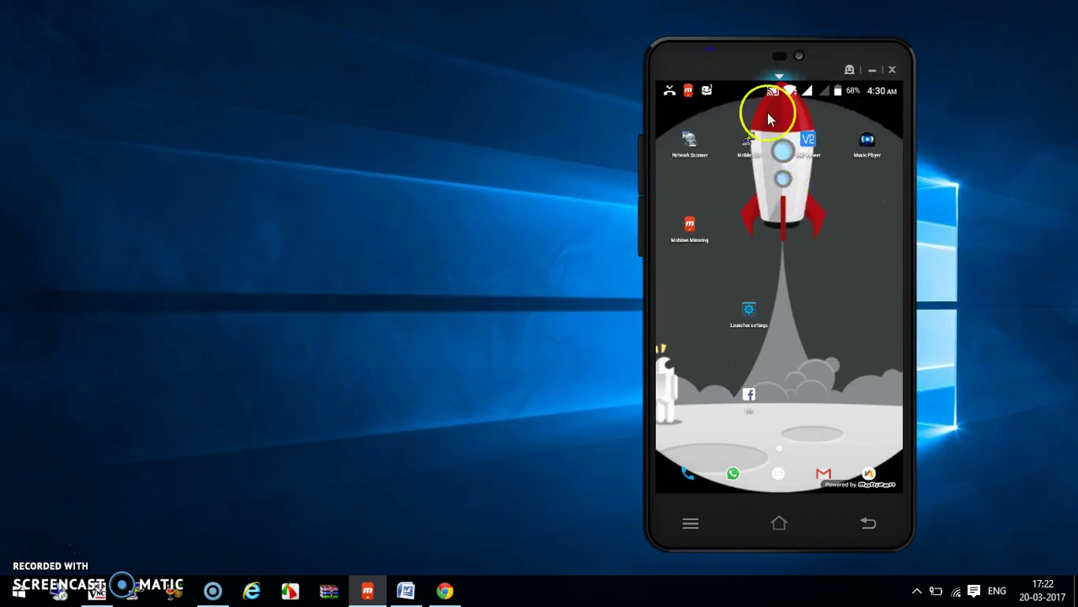
Open an empty New connection form in VNC Viewer, then launch cmd from Run.
click(806, 135)
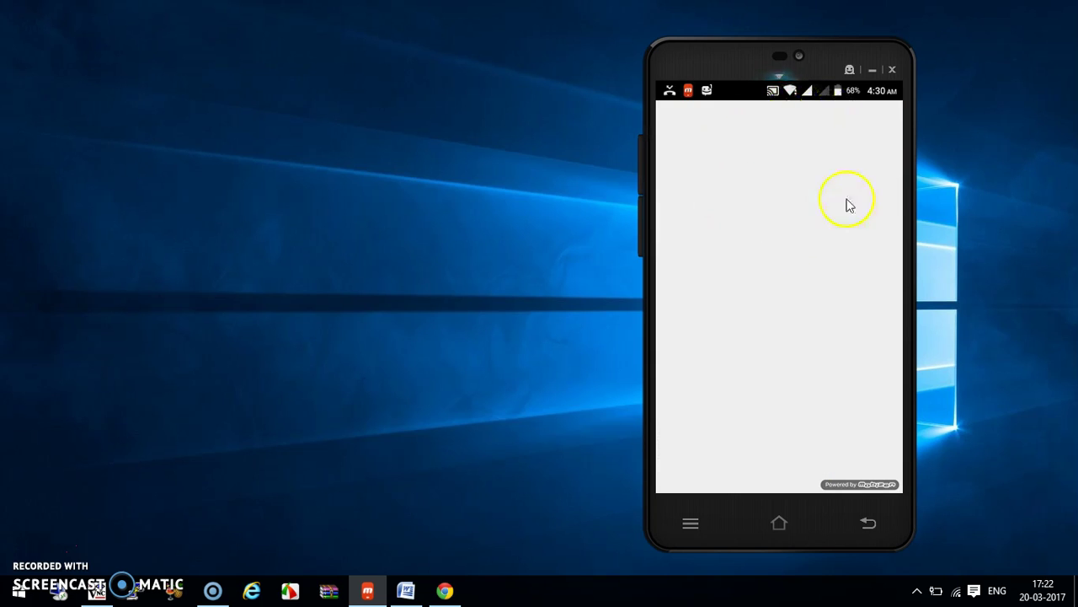
mouse_move(785, 219)
mouse_down()
mouse_move(783, 249)
mouse_move(785, 202)
mouse_up()
drag(794, 356, 794, 289)
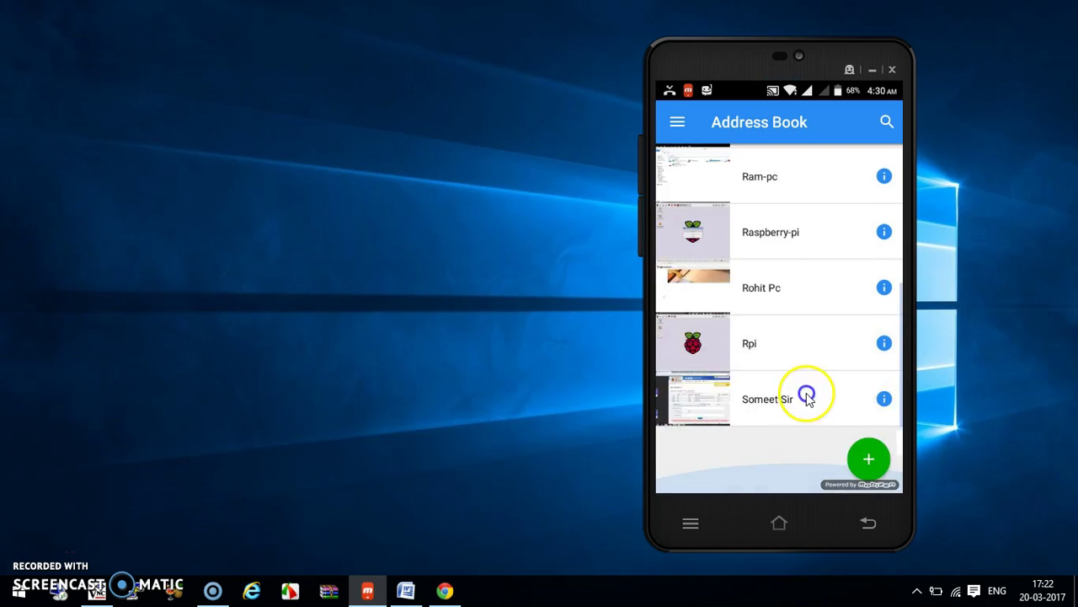
drag(806, 396, 792, 439)
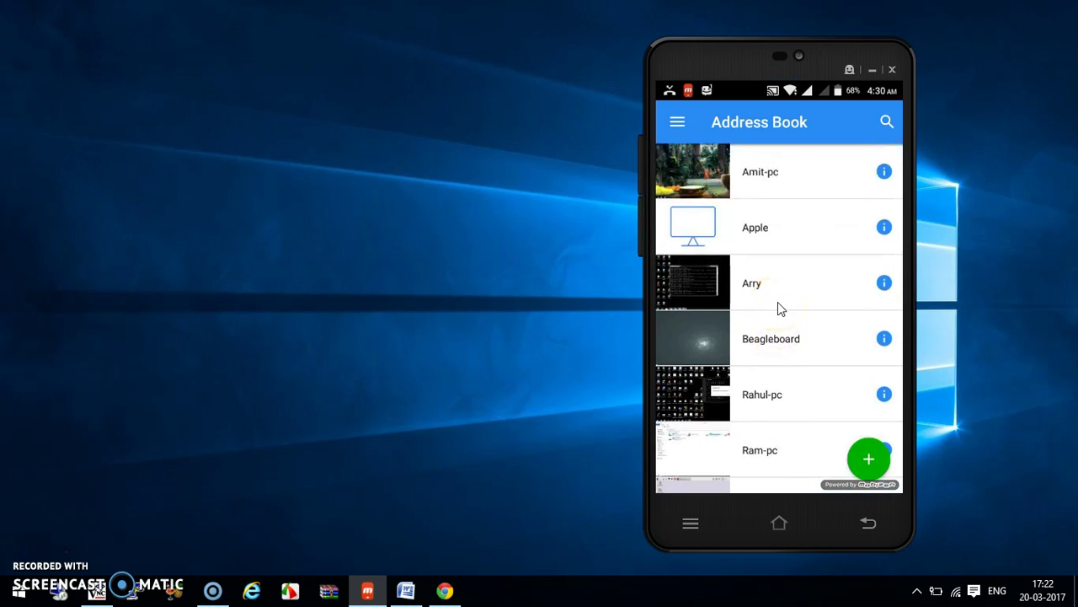
drag(763, 190, 784, 213)
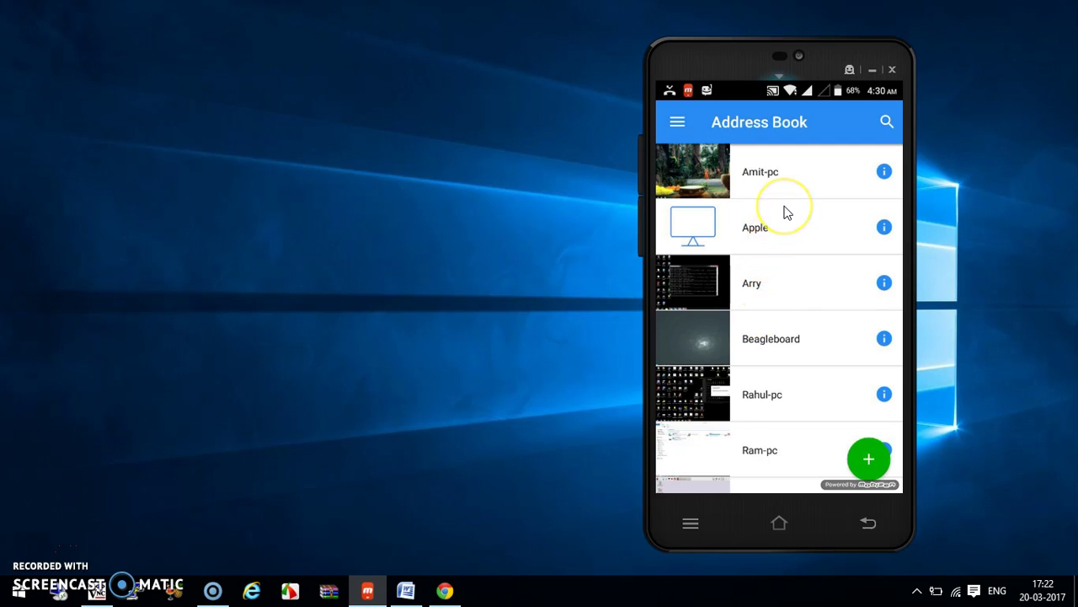
click(869, 459)
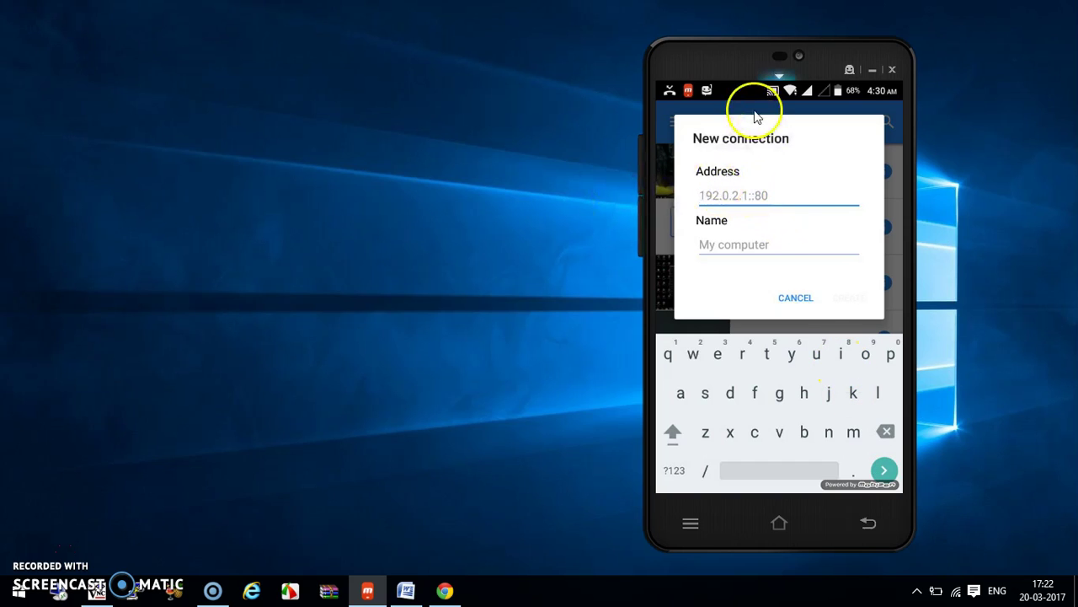
drag(710, 57, 748, 69)
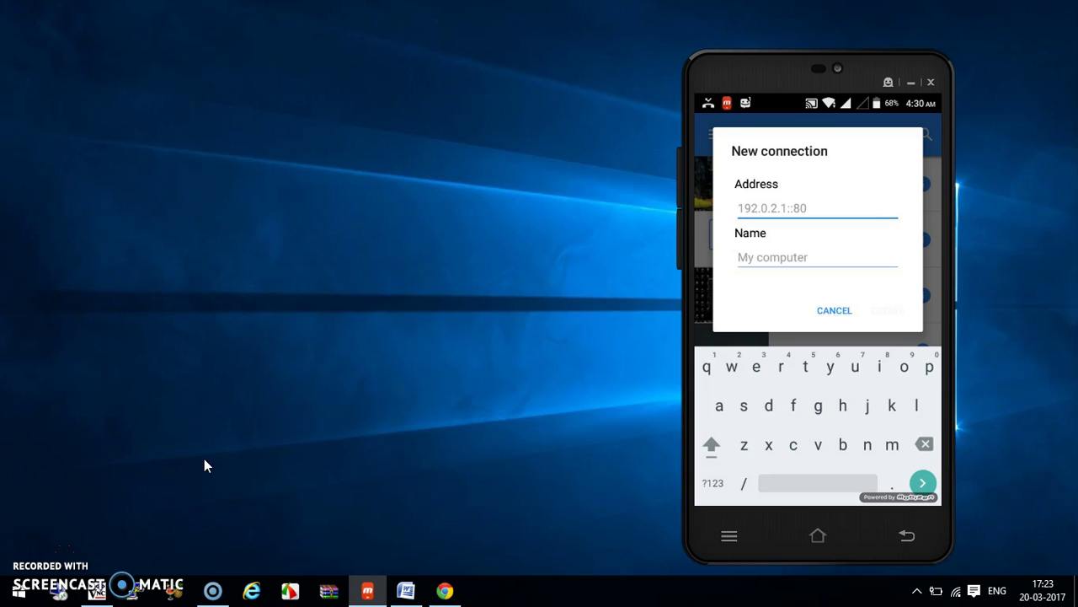
key(super+r)
key(Return)
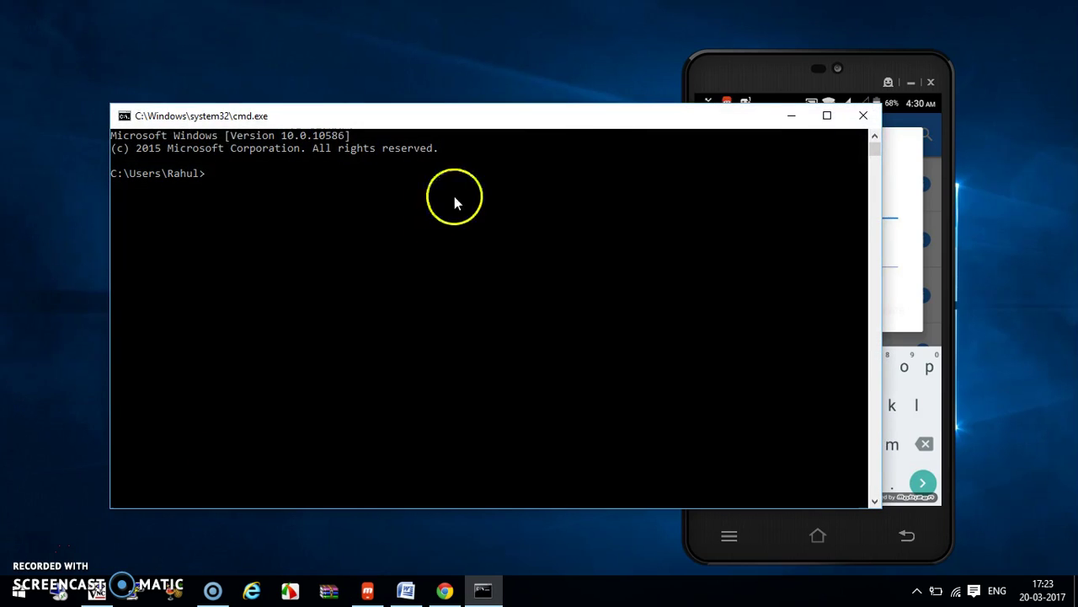
Run ipconfig in Command Prompt and select the IPv4 address 192.168.1.12.
drag(567, 126, 474, 108)
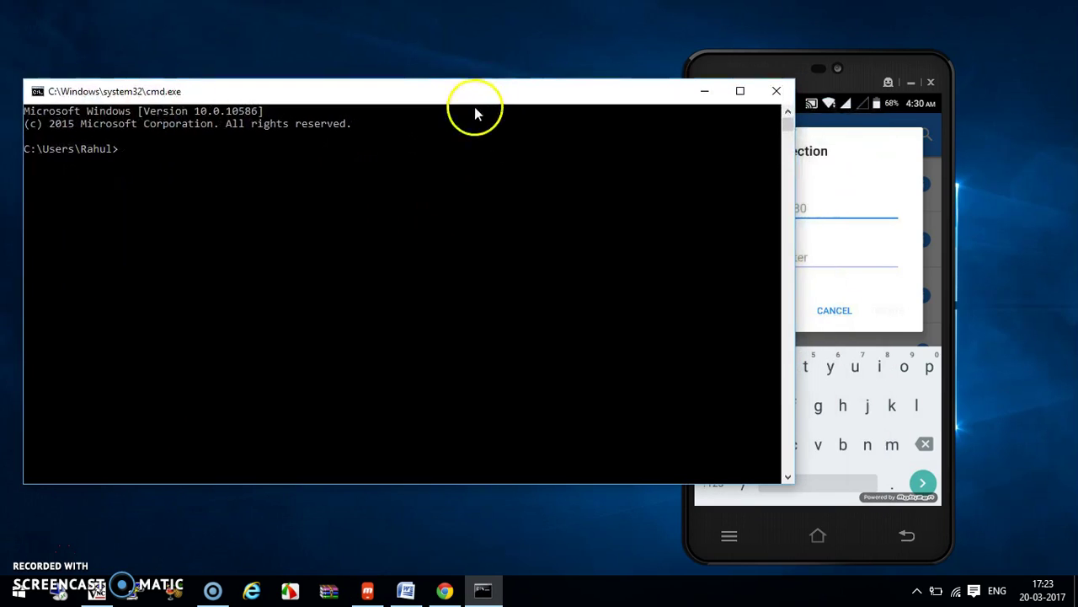
click(412, 237)
text(ipco)
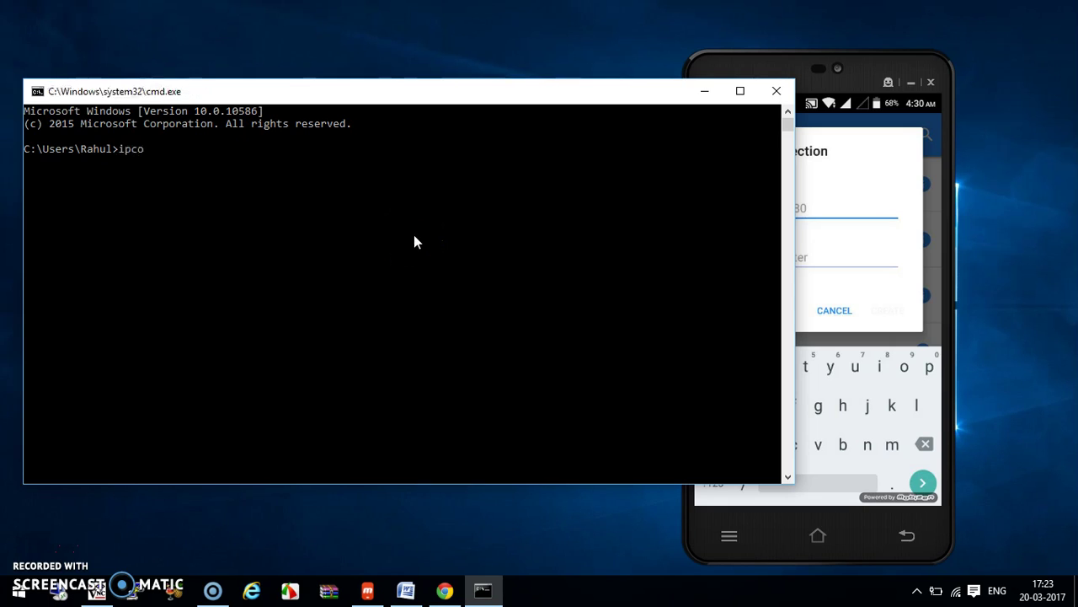
text(nfig)
key(Return)
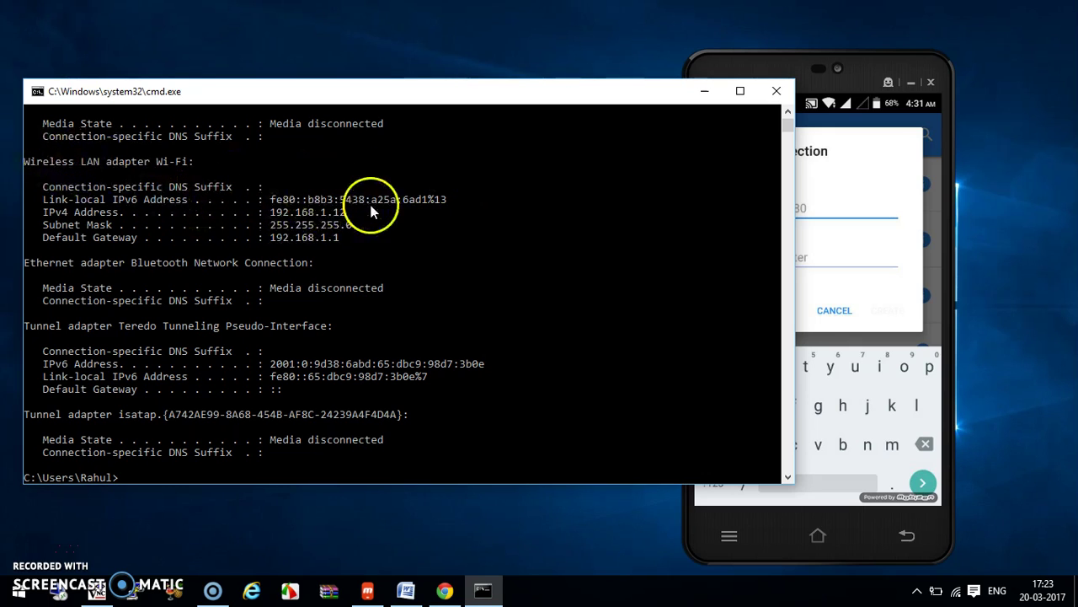
drag(363, 211, 299, 219)
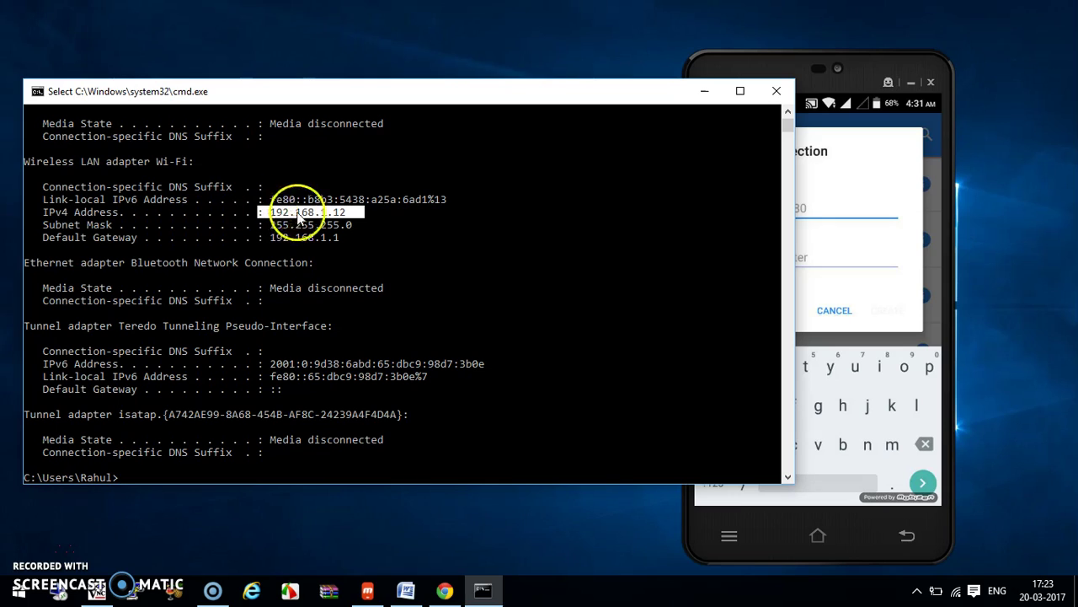
click(297, 213)
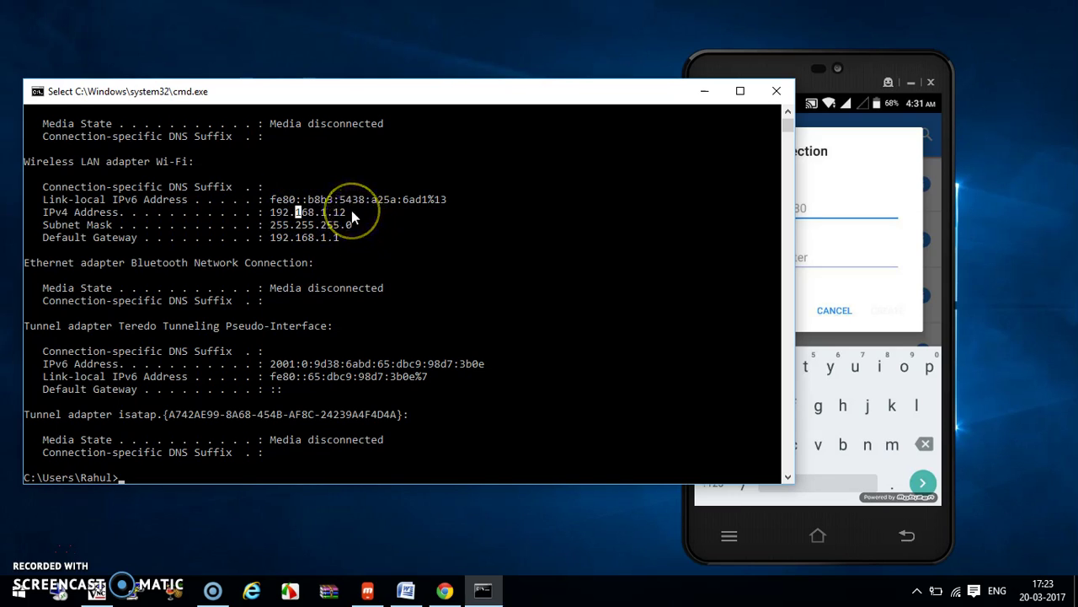
drag(351, 210, 275, 215)
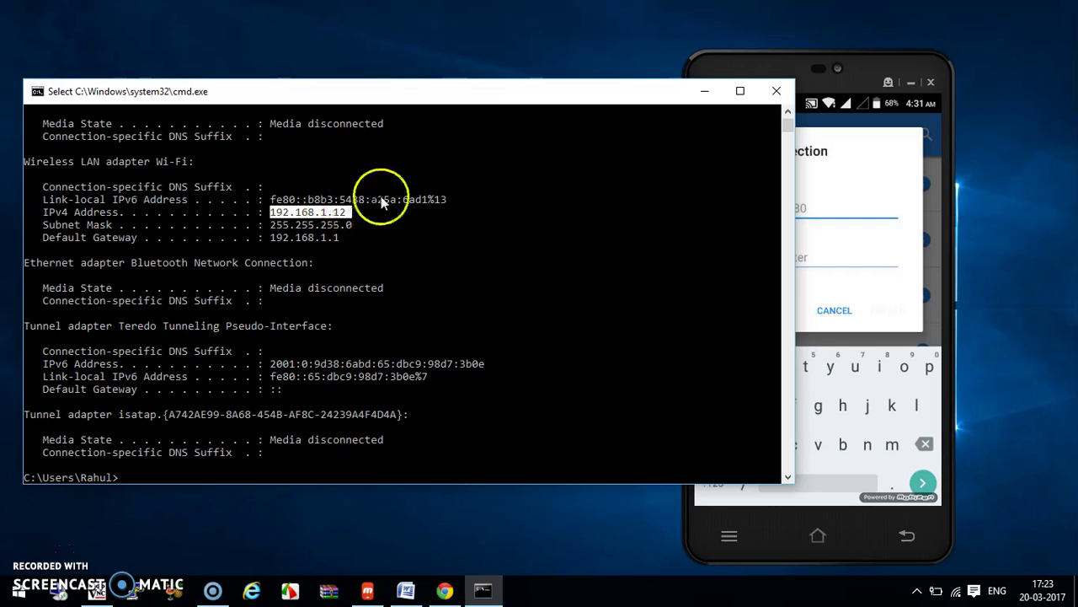
click(781, 64)
drag(780, 62, 825, 57)
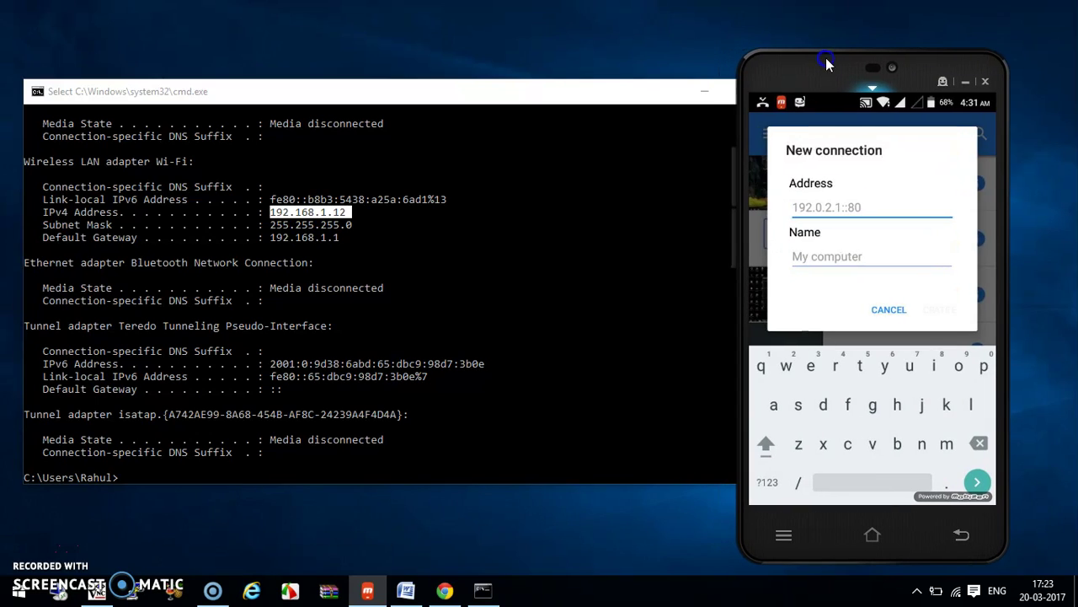
Enter 192.168.1.12 as the new connection's address.
click(858, 207)
text(192.)
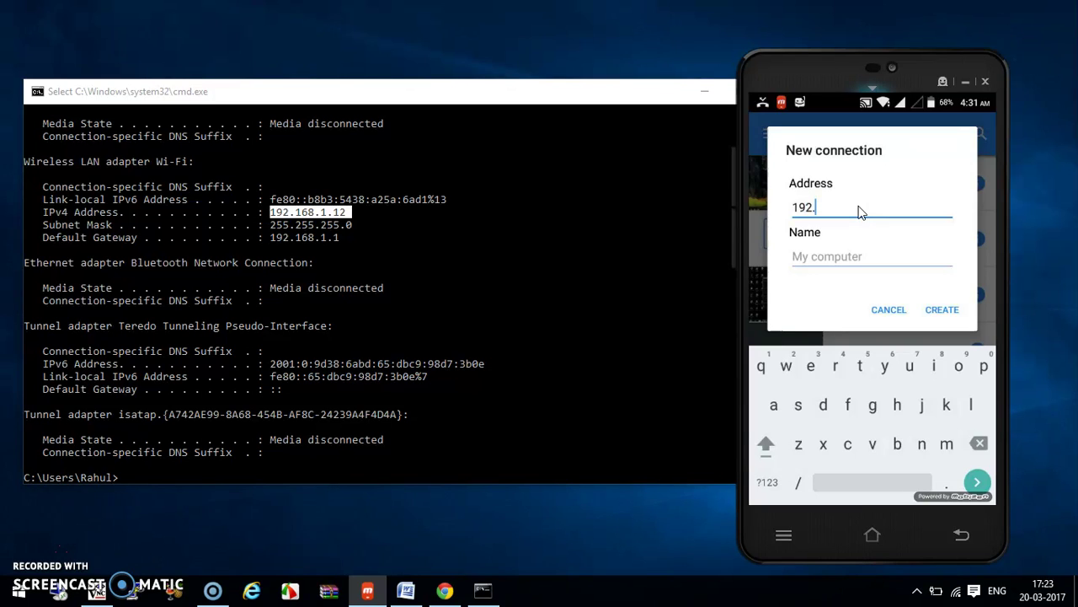
text(168)
key(BackSpace)
text(.1.12)
Give the connection a name for the laptop and create it.
click(861, 257)
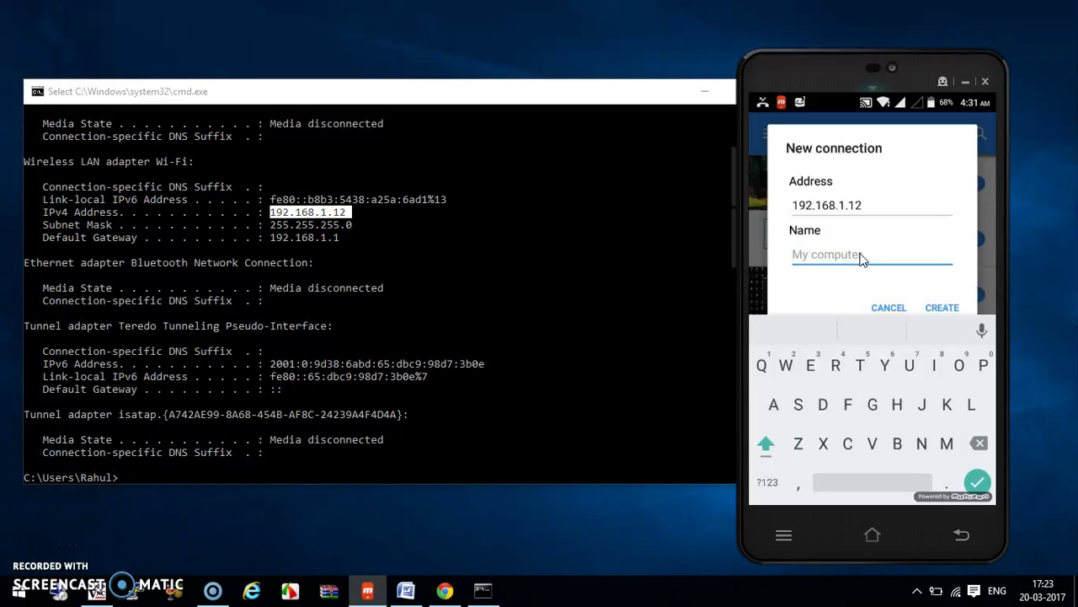
text(Rahul)
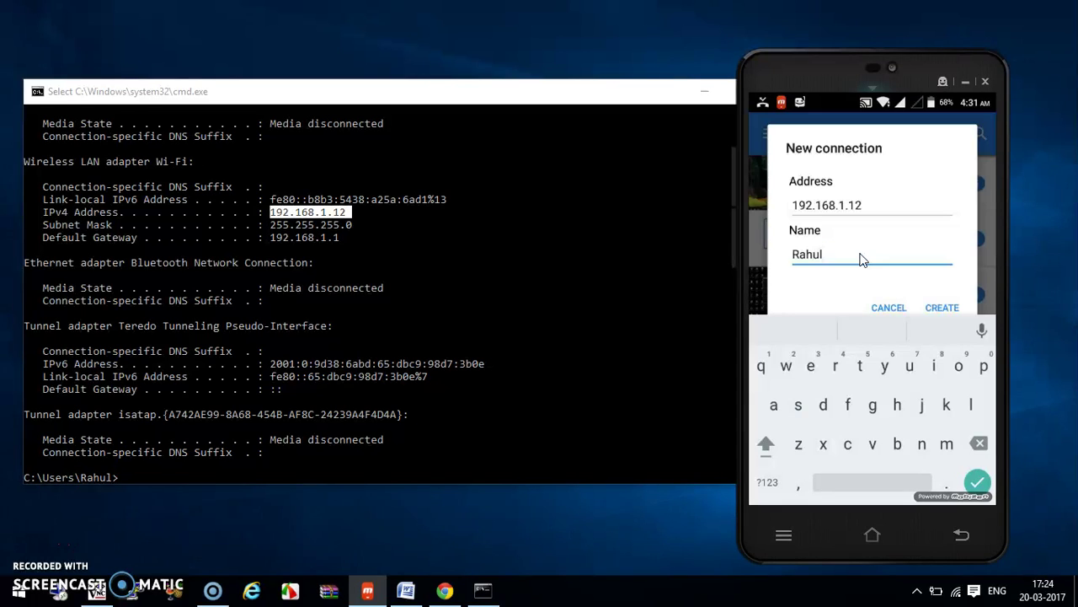
text(_lappy)
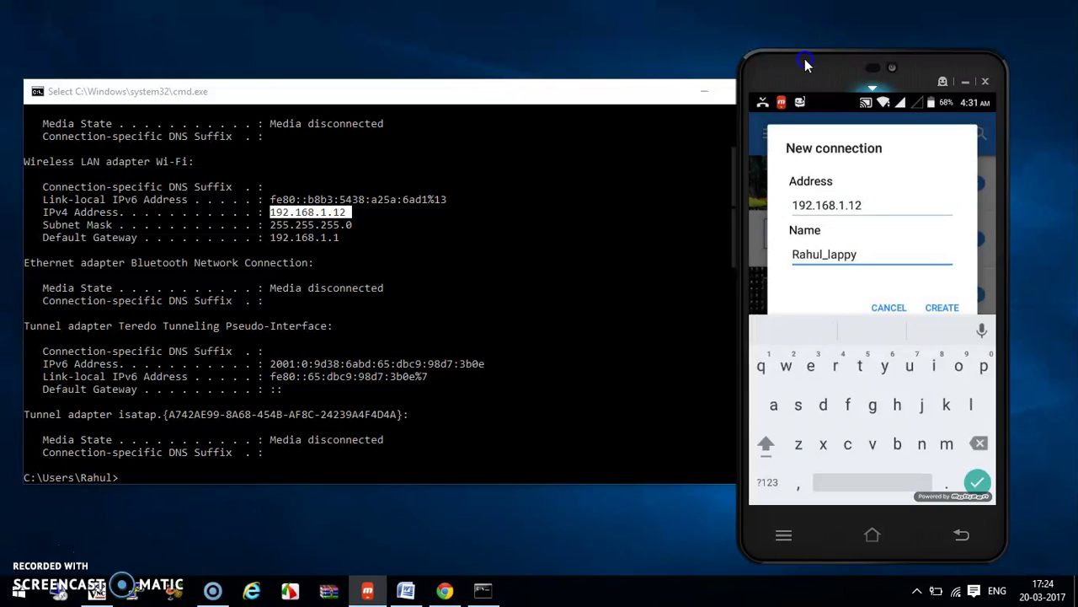
drag(805, 58, 797, 52)
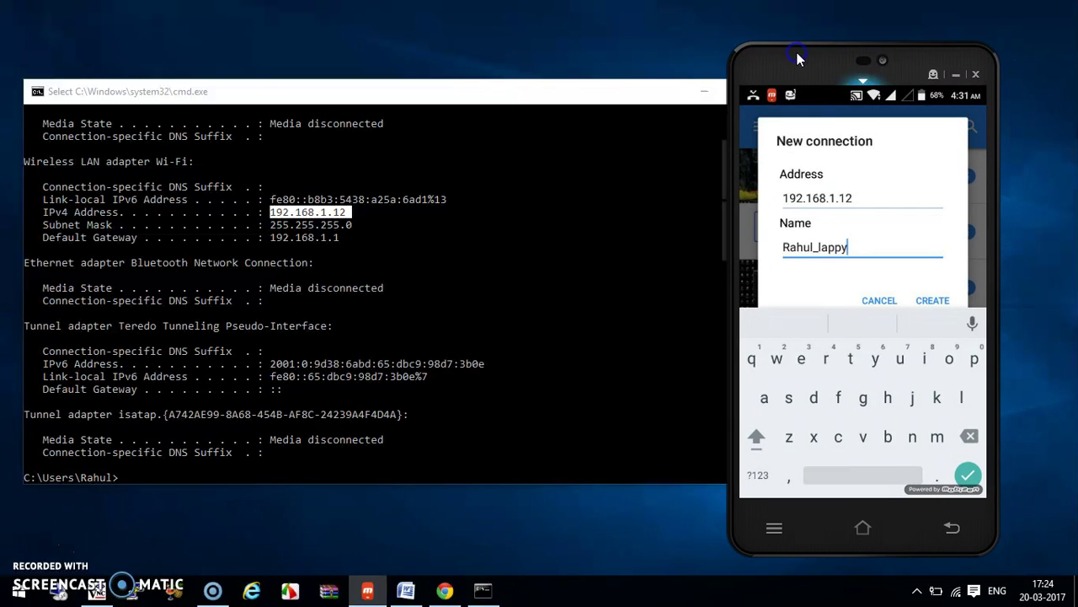
click(931, 302)
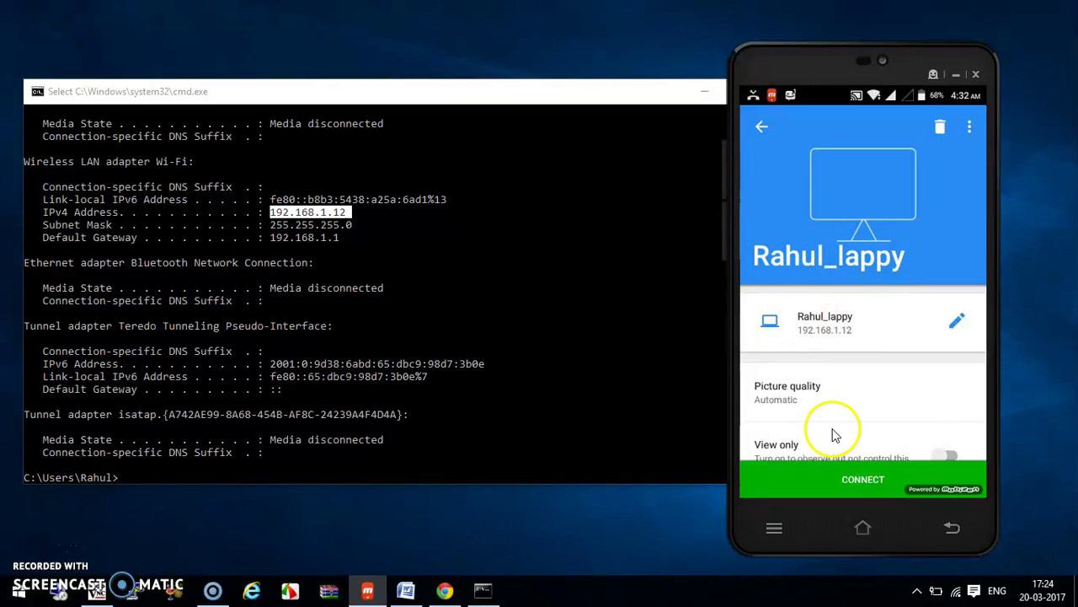
Connect to the saved laptop, accepting the unencrypted connection warning.
click(847, 477)
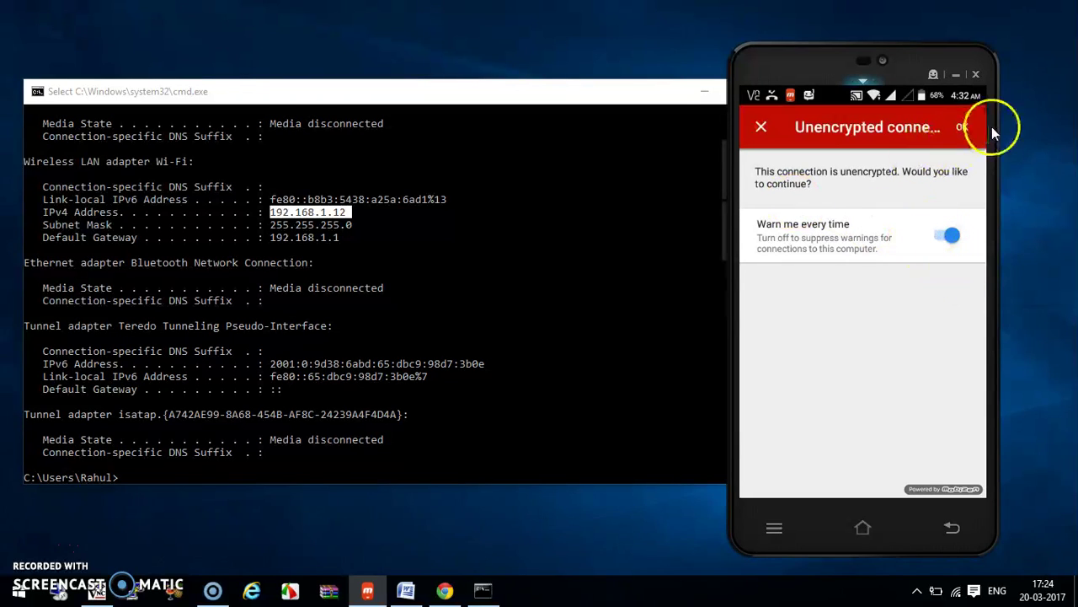
click(963, 127)
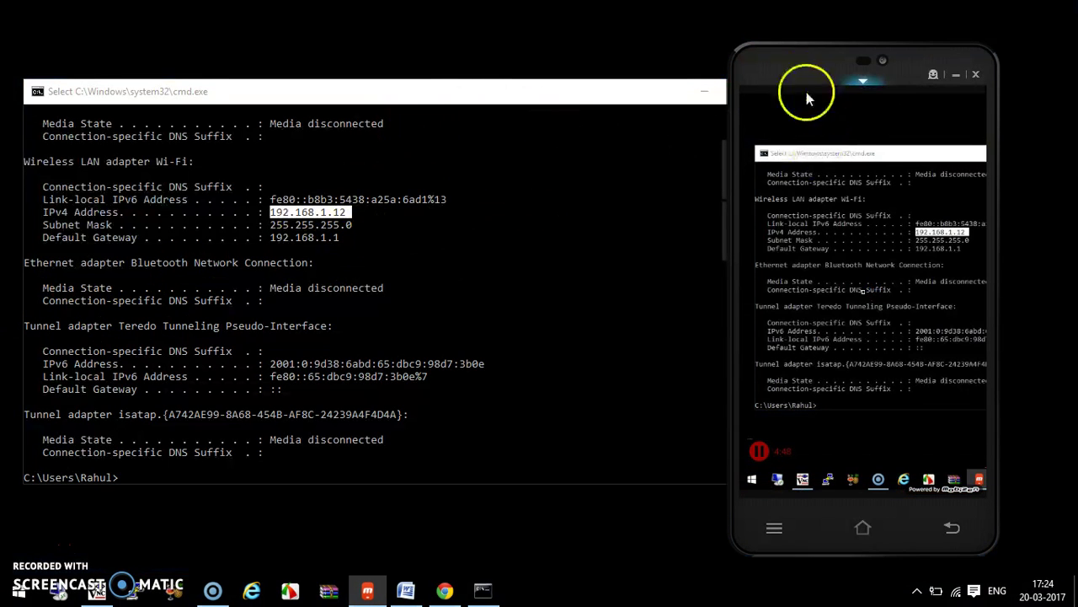
Nudge the phone mirror right, click in Command Prompt to watch it mirror, then minimize Command Prompt.
drag(789, 51, 830, 63)
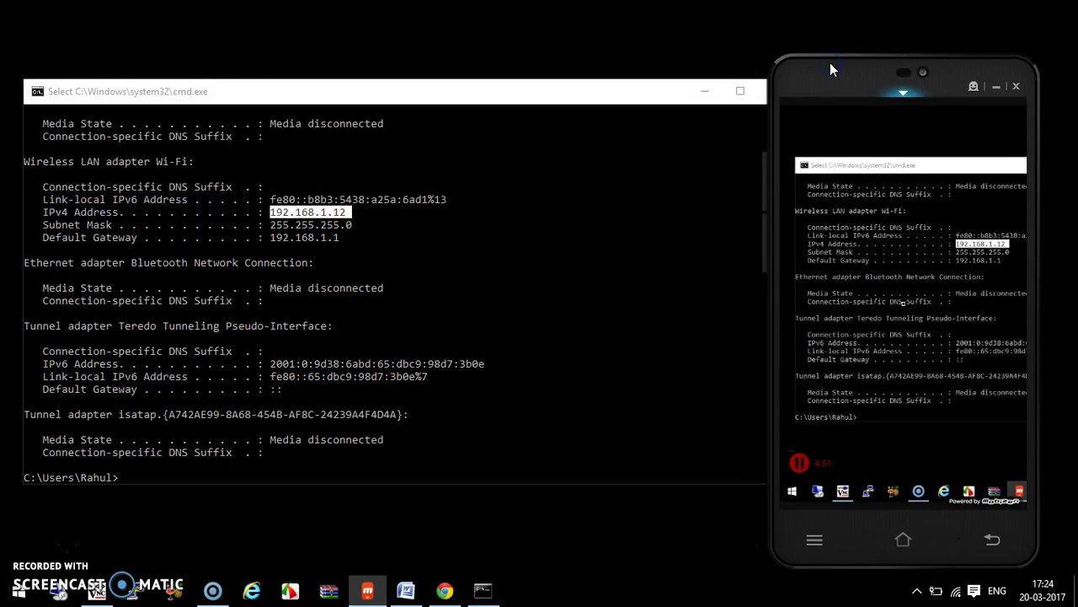
click(963, 318)
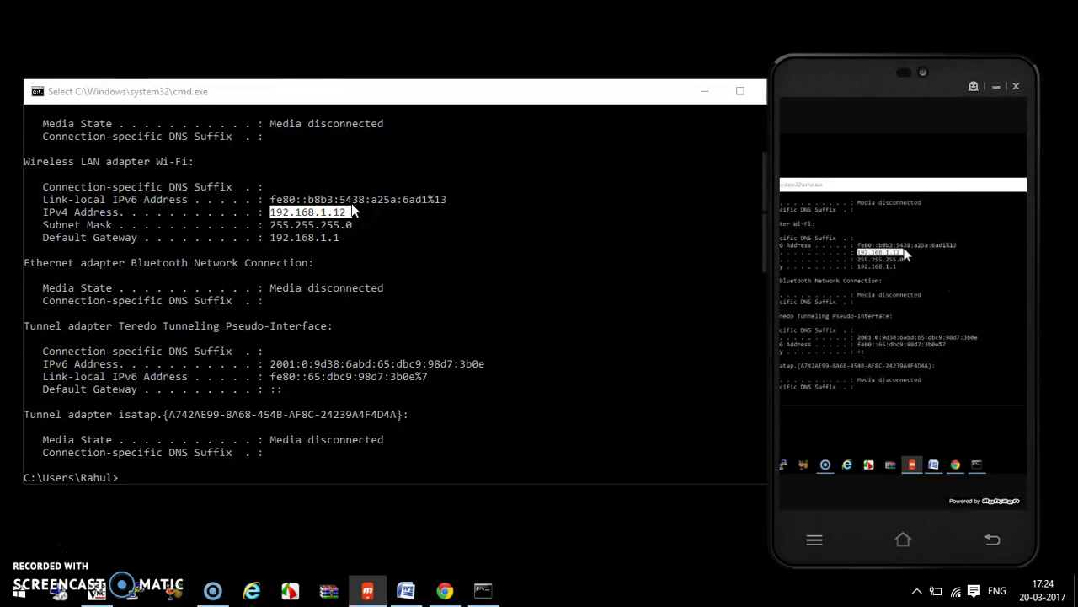
click(422, 290)
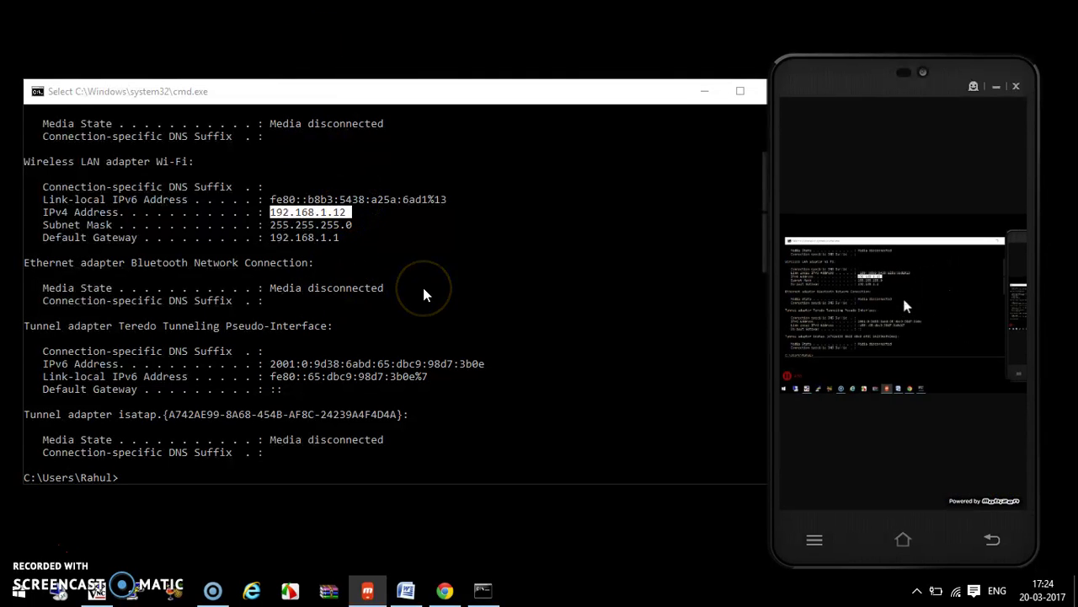
click(539, 241)
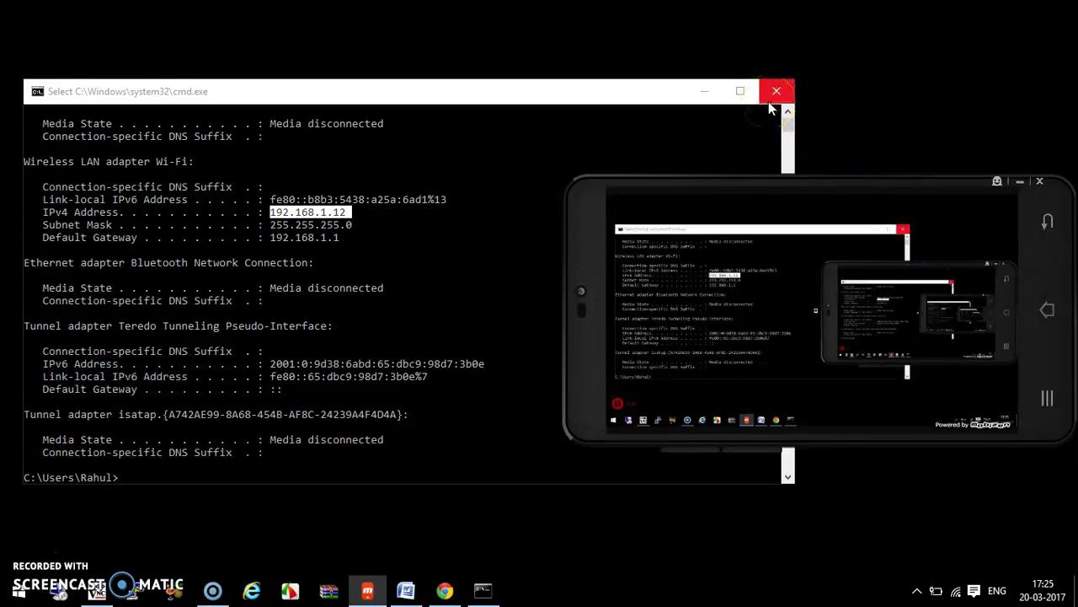
click(706, 91)
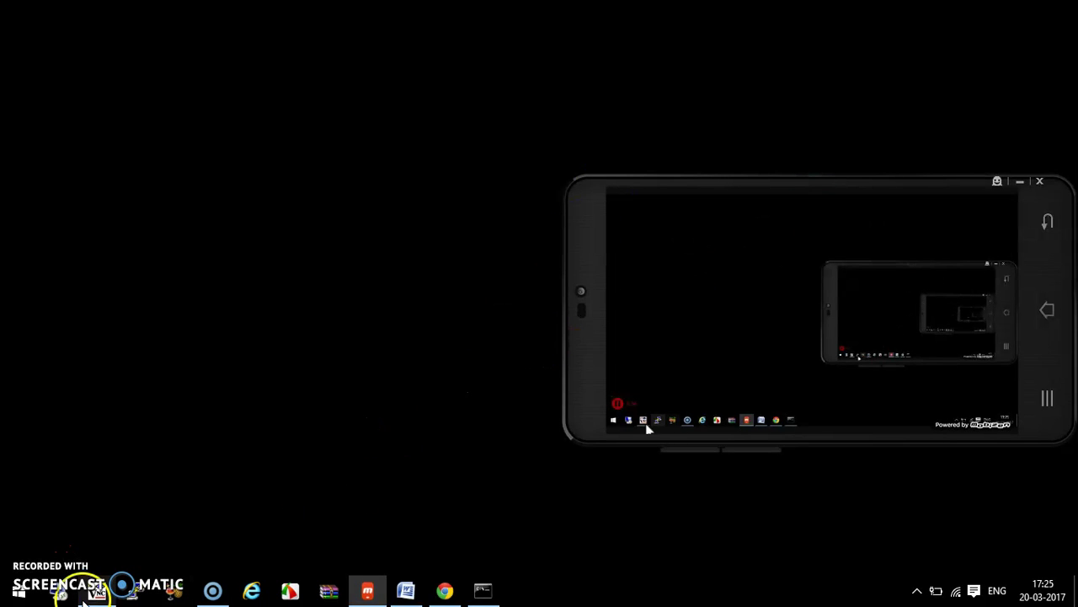
click(19, 595)
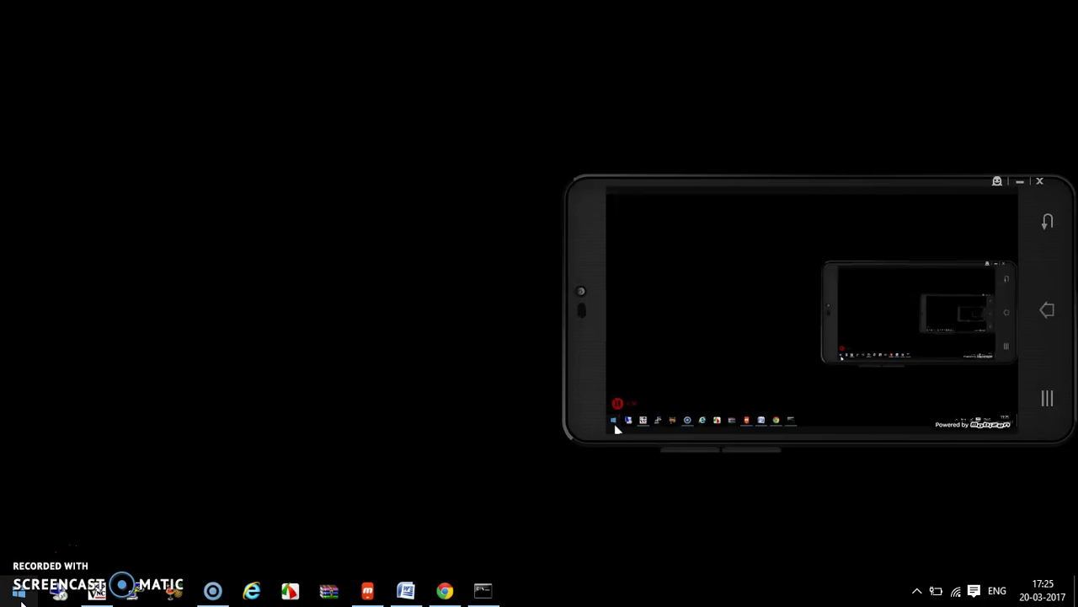
click(18, 595)
click(18, 595)
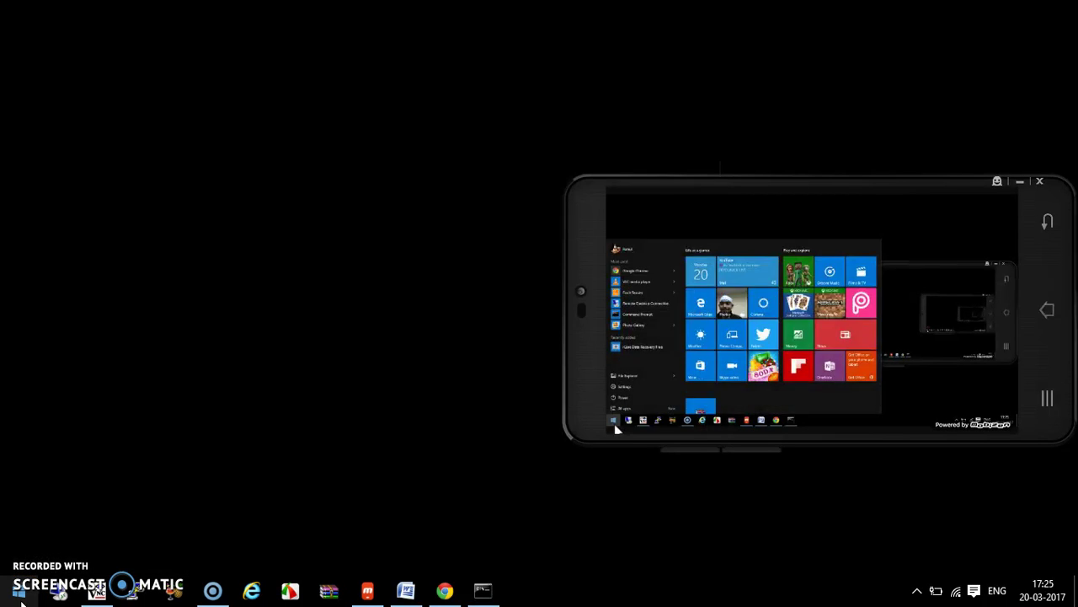
click(18, 595)
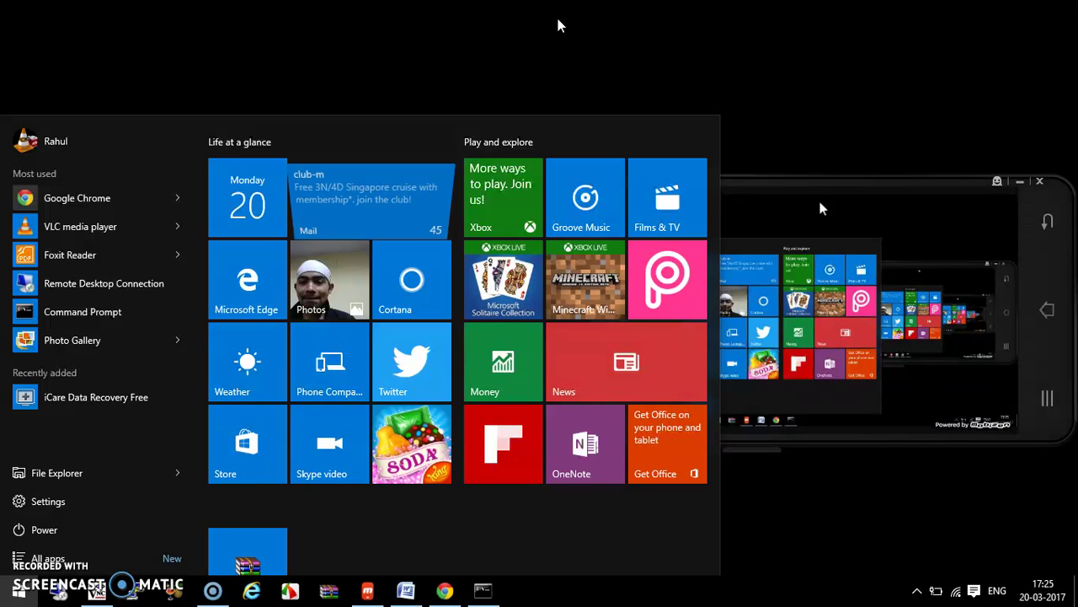
click(814, 193)
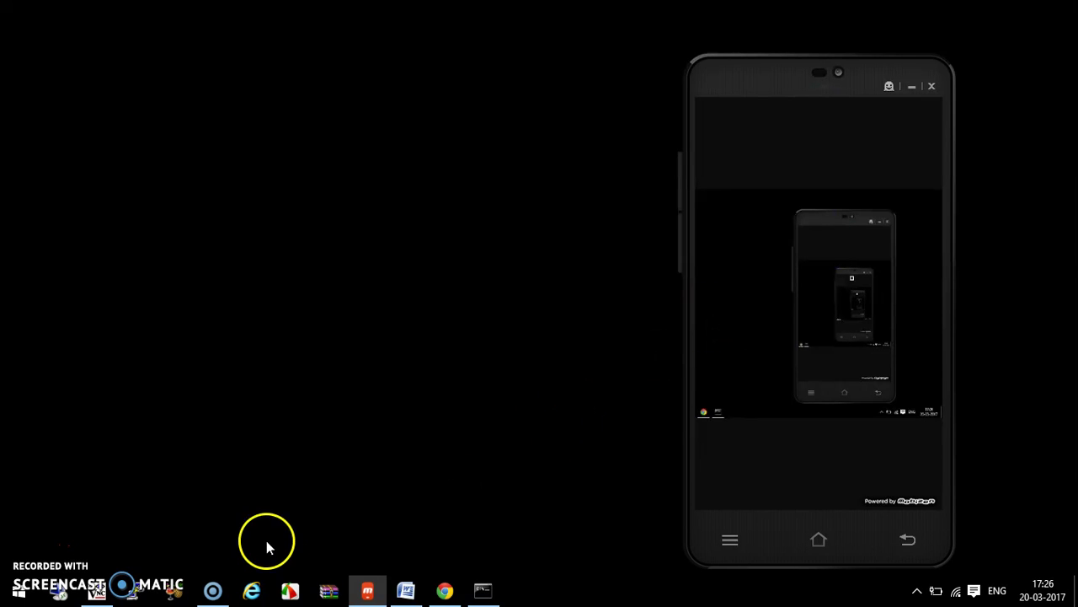
Bring Word and then the phone mirror forward, then minimize both, leaving the bare desktop.
click(408, 593)
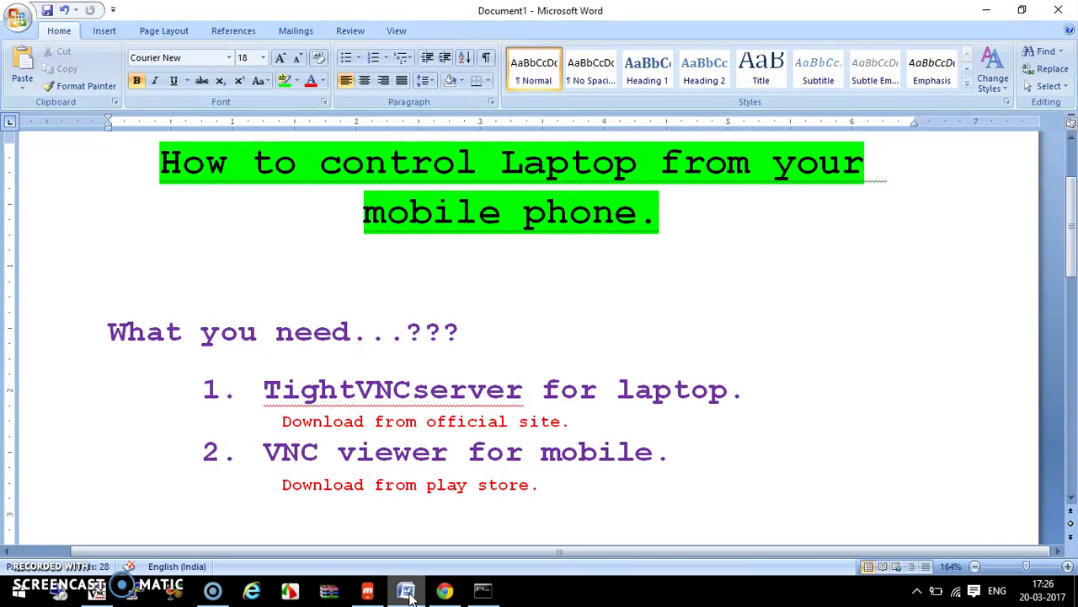
click(367, 595)
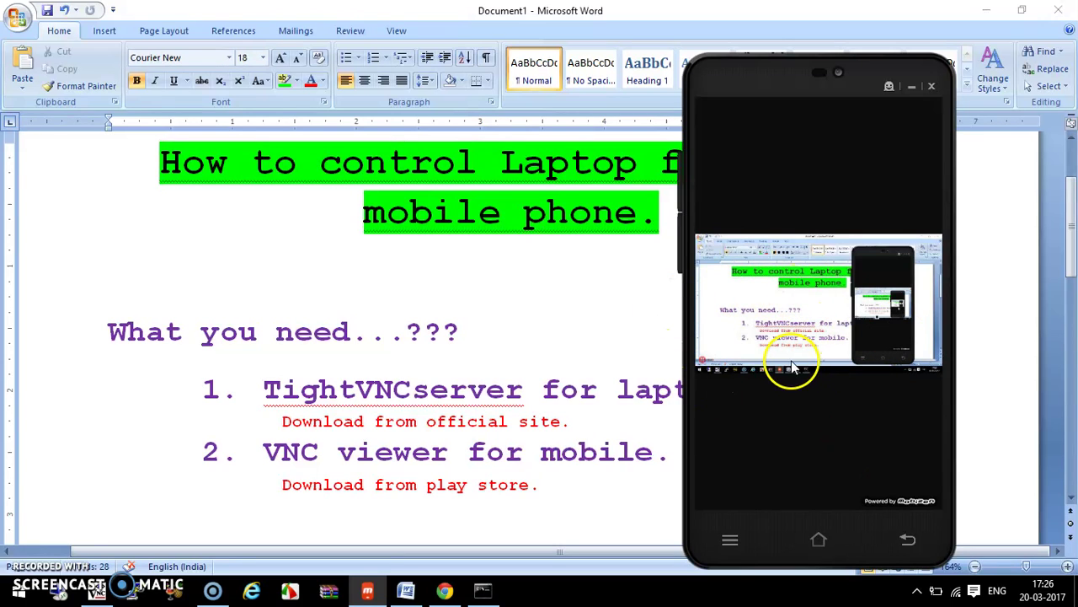
click(911, 87)
click(986, 11)
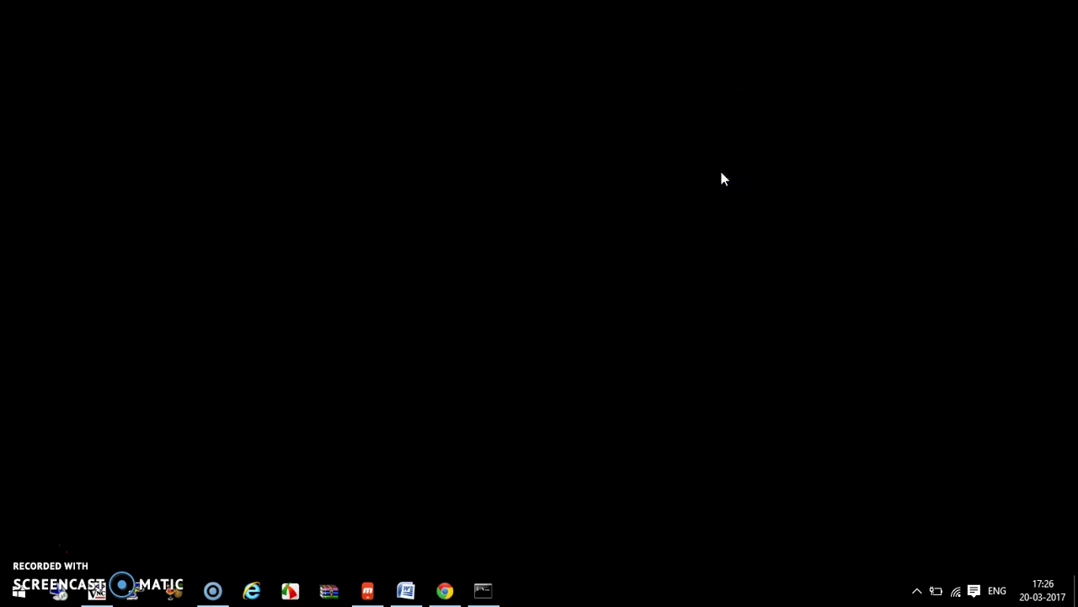
Disconnect VNC Viewer, reconnect via the laptop's Address Book entry, and accept the unencrypted-connection warning.
click(371, 592)
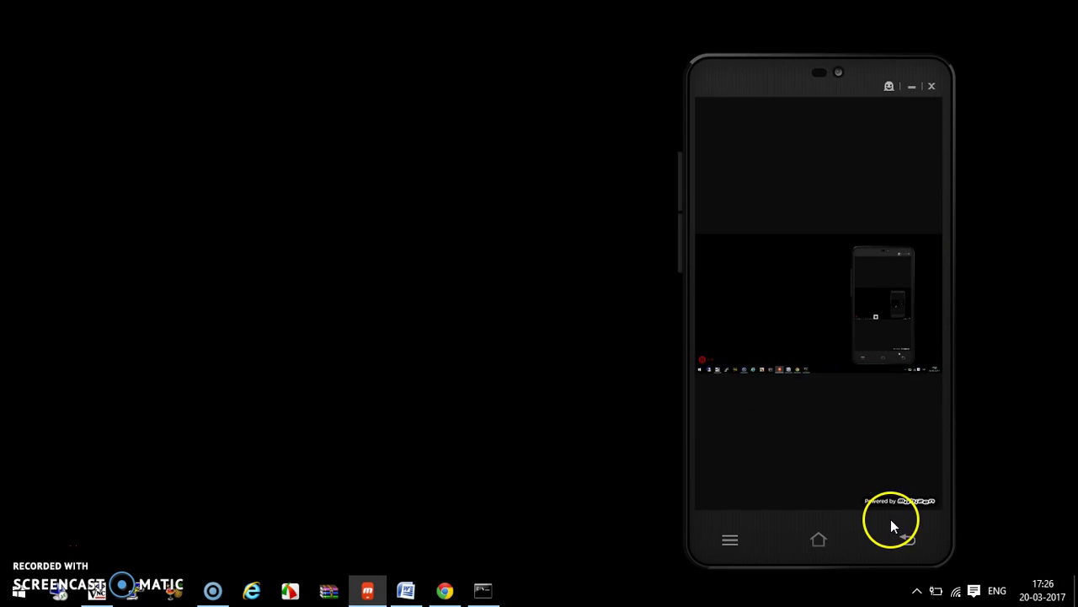
click(899, 540)
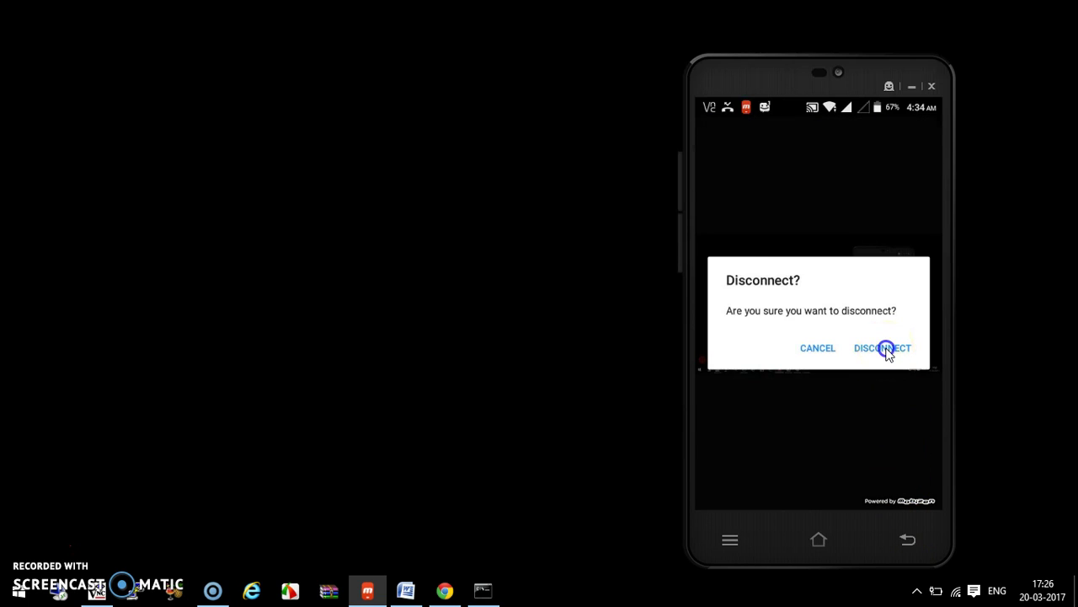
click(884, 348)
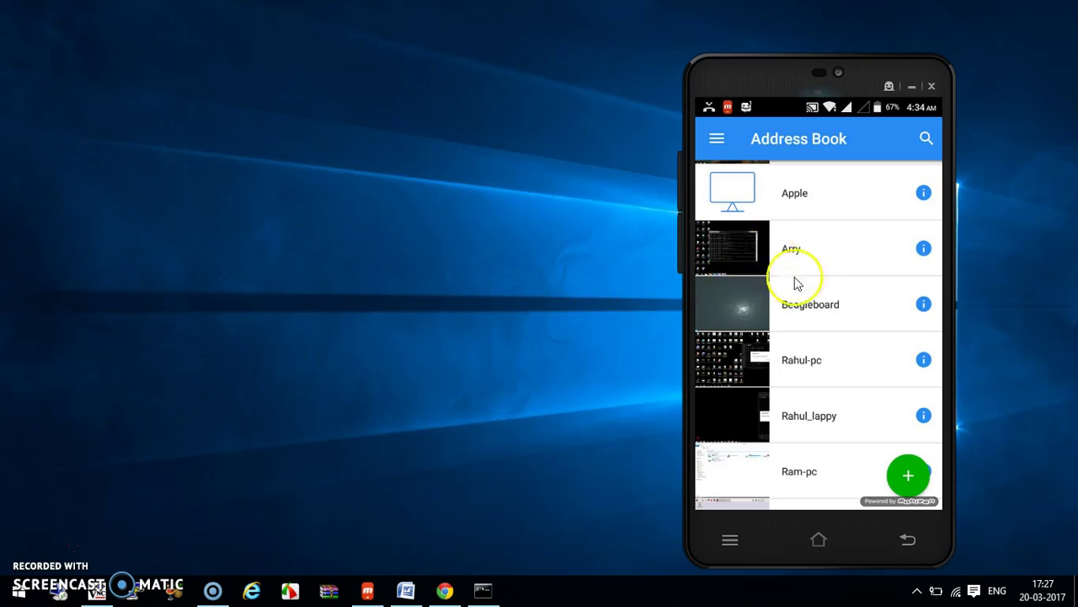
click(824, 419)
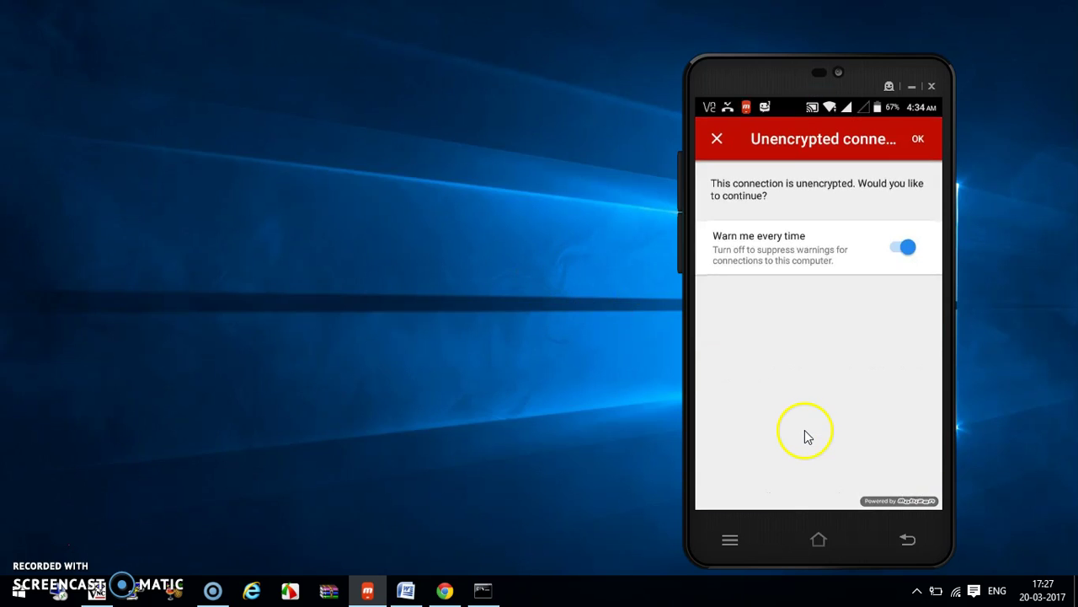
click(917, 139)
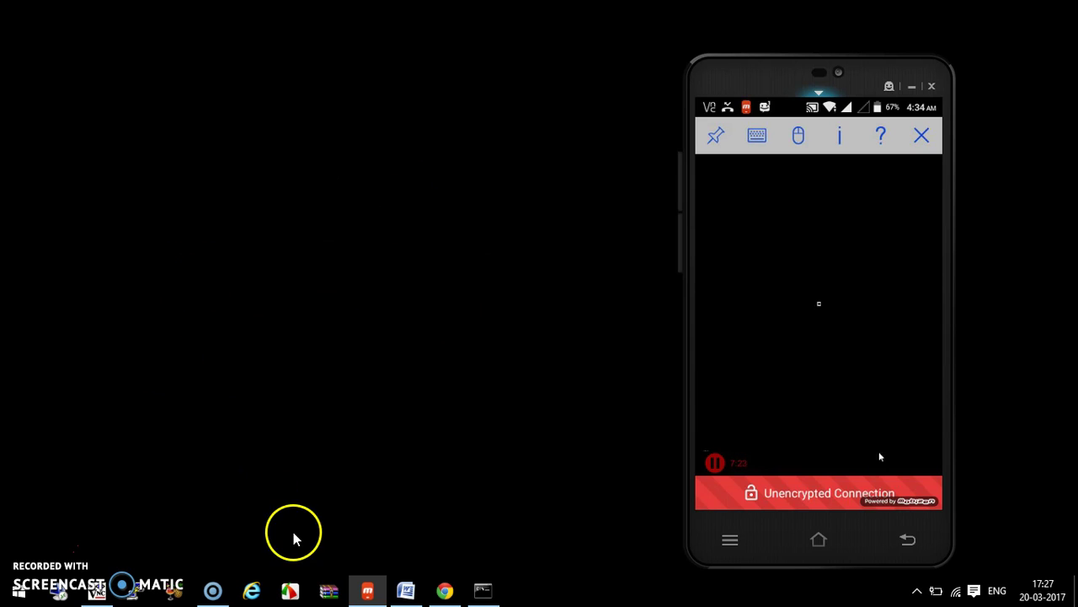
Show Chrome's TightVNC download page full screen with the phone mirror window minimized out of the way.
click(442, 592)
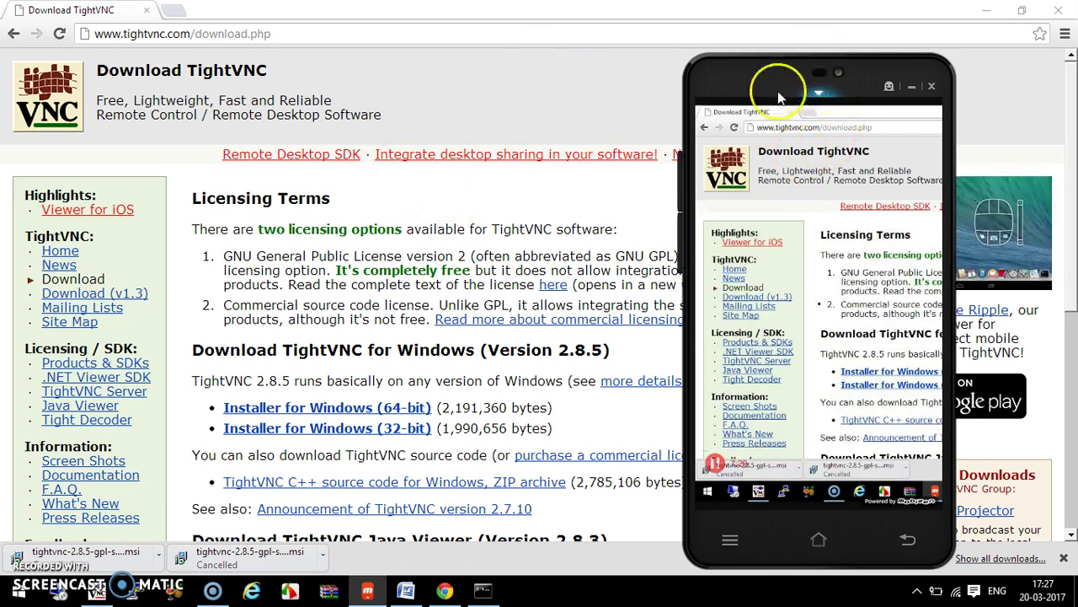
drag(759, 80, 798, 98)
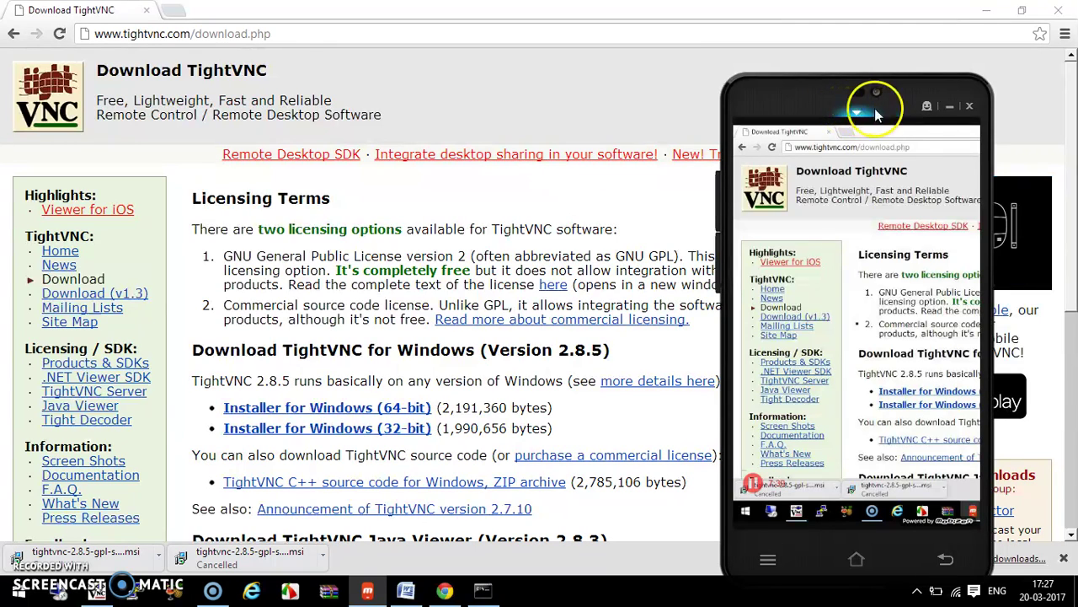
click(947, 107)
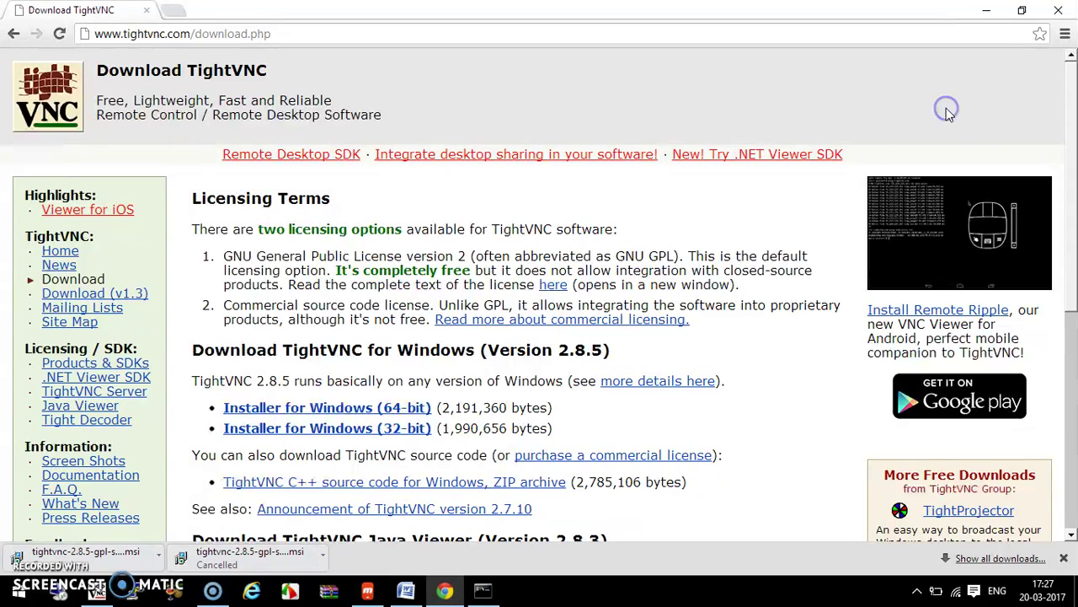
click(987, 11)
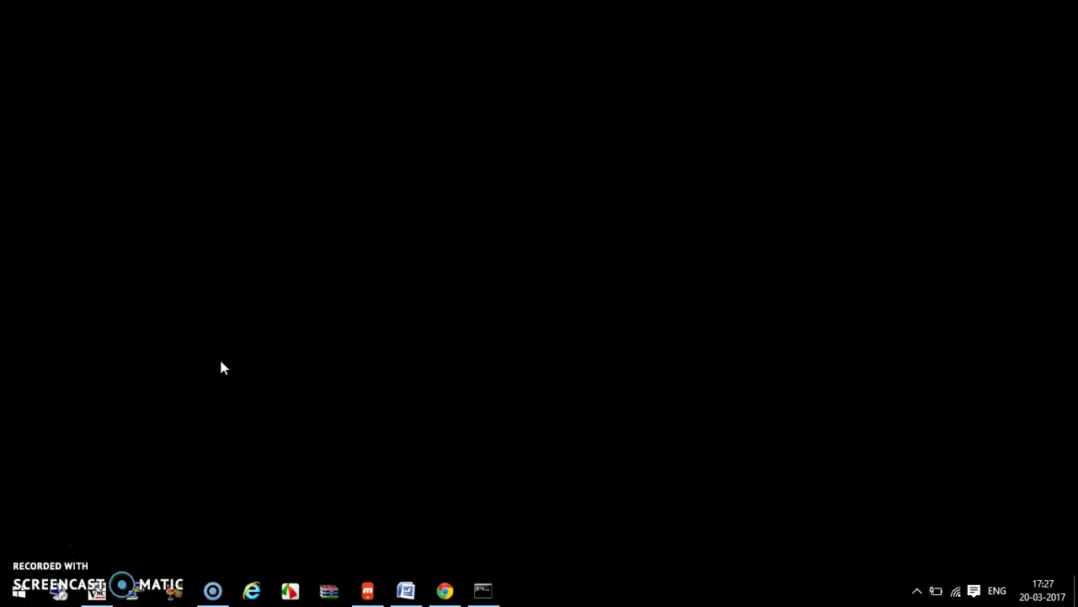
click(444, 590)
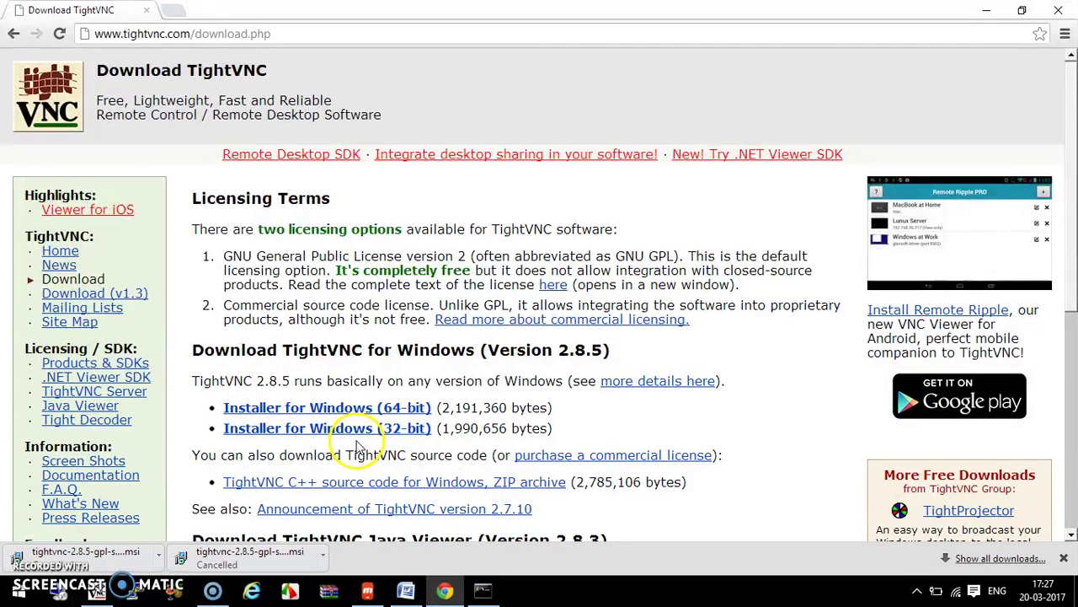